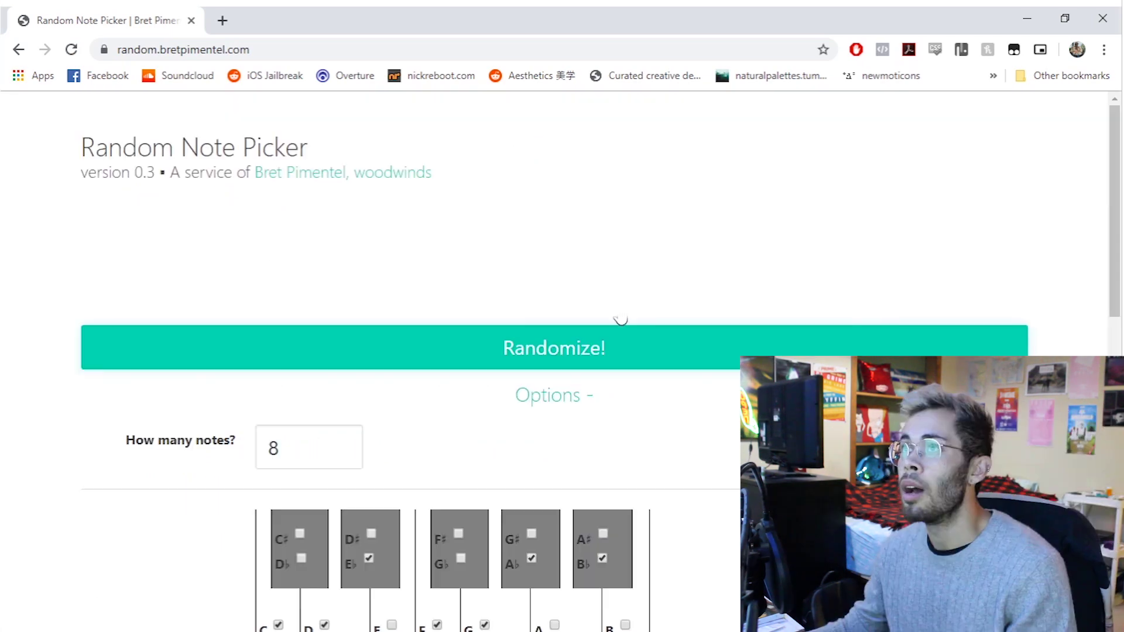
- Generate a random sequence of eight notes from the enabled pitches and highlight the resulting row of notes
{"action": "left_click", "coordinate": [603, 367]}
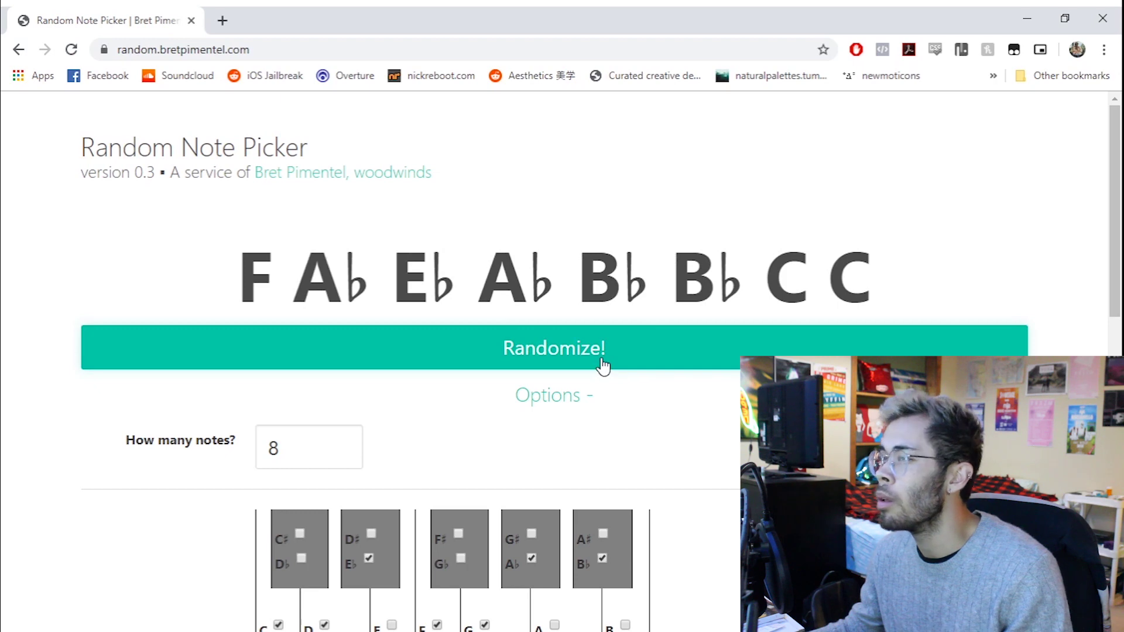
{"action": "left_click_drag", "start_coordinate": [228, 275], "coordinate": [890, 243]}
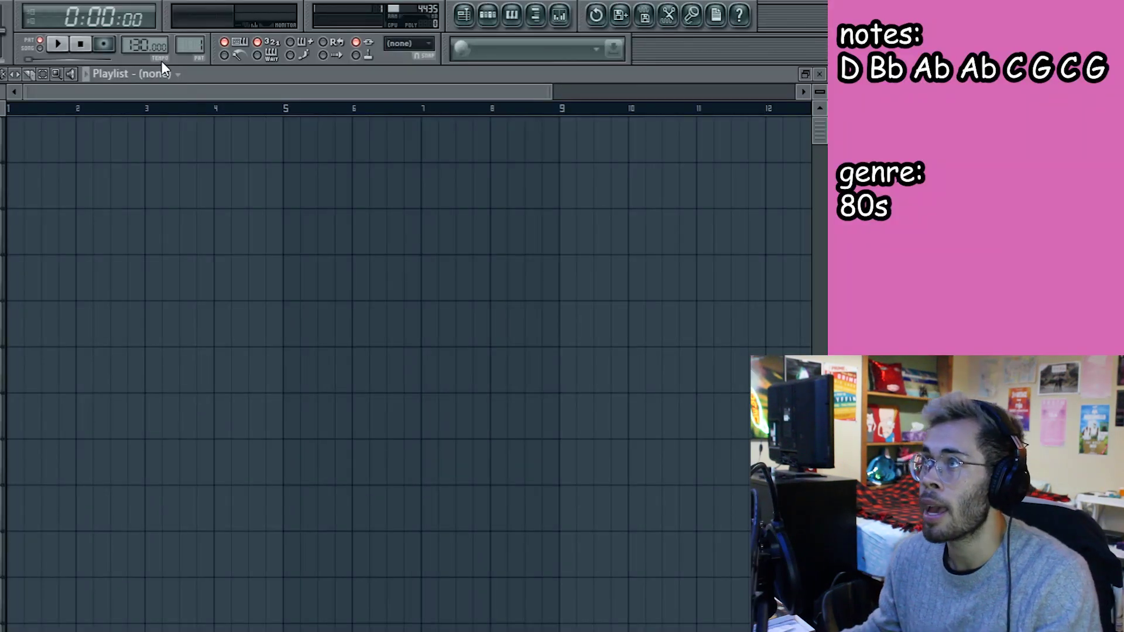
- Switch to FL Studio, set the project tempo to 100, and bring up the channel rack over the playlist
{"action": "left_click_drag", "start_coordinate": [134, 46], "coordinate": [134, 48]}
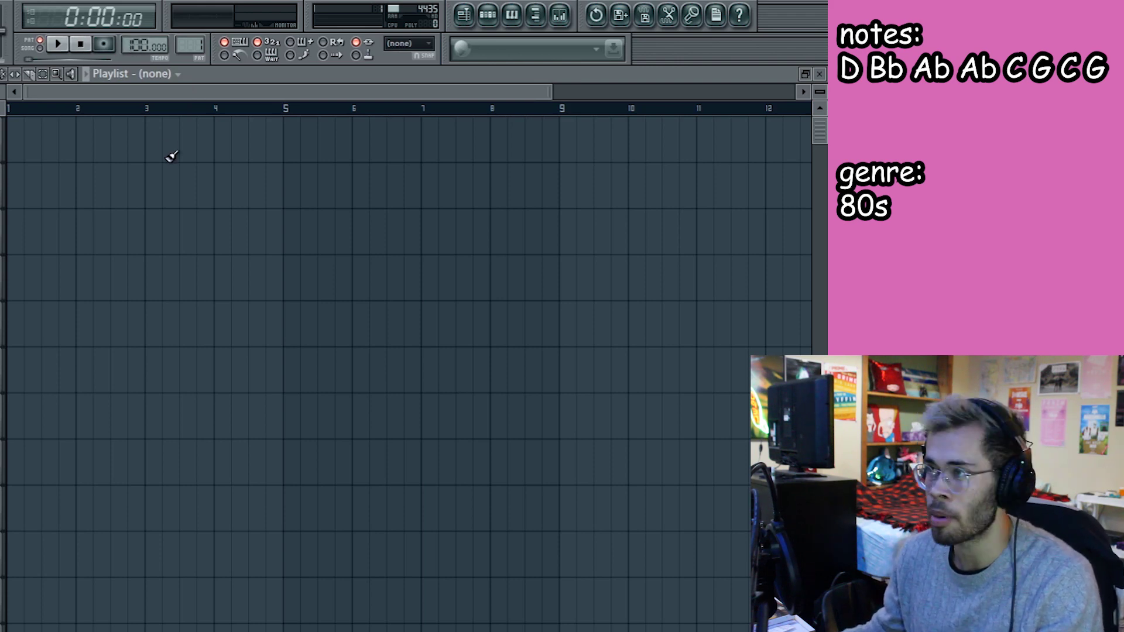
{"action": "key", "text": "F6"}
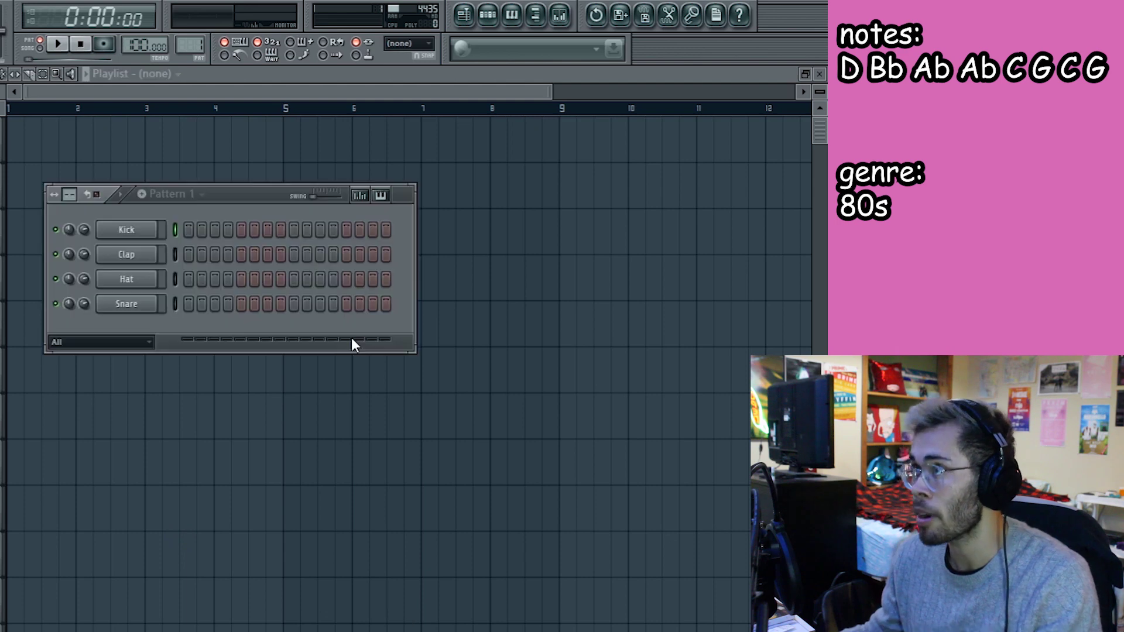
{"action": "left_click_drag", "start_coordinate": [247, 199], "coordinate": [314, 265]}
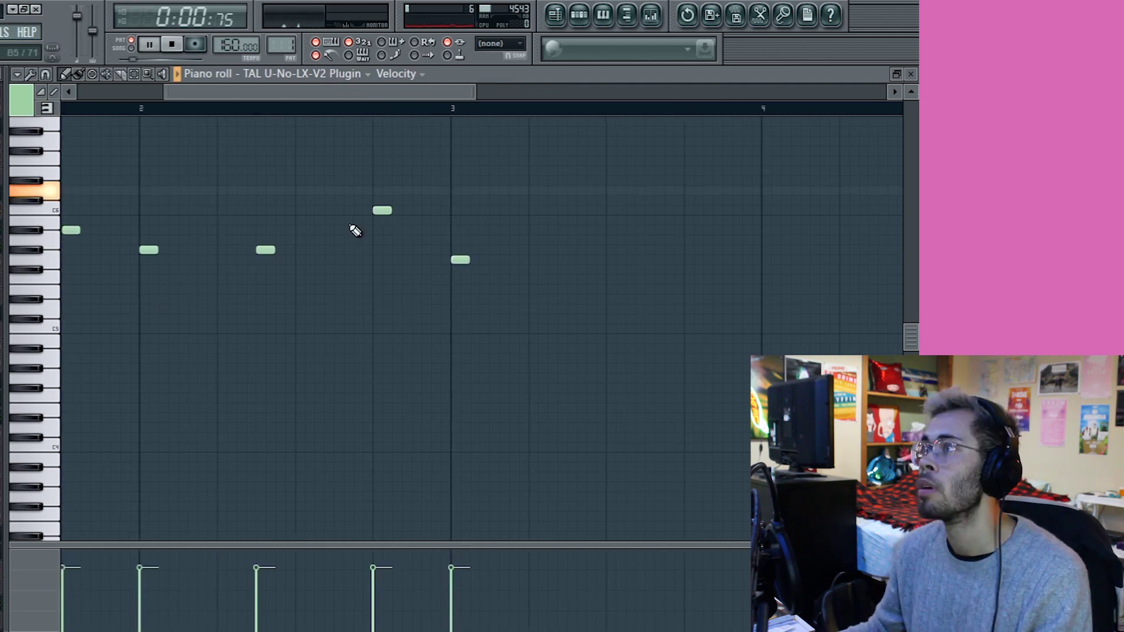
- Shift the C6 note in bar 2 half a beat earlier and add A#5 and C6 notes in the second half of bar 4
{"action": "key", "text": "space"}
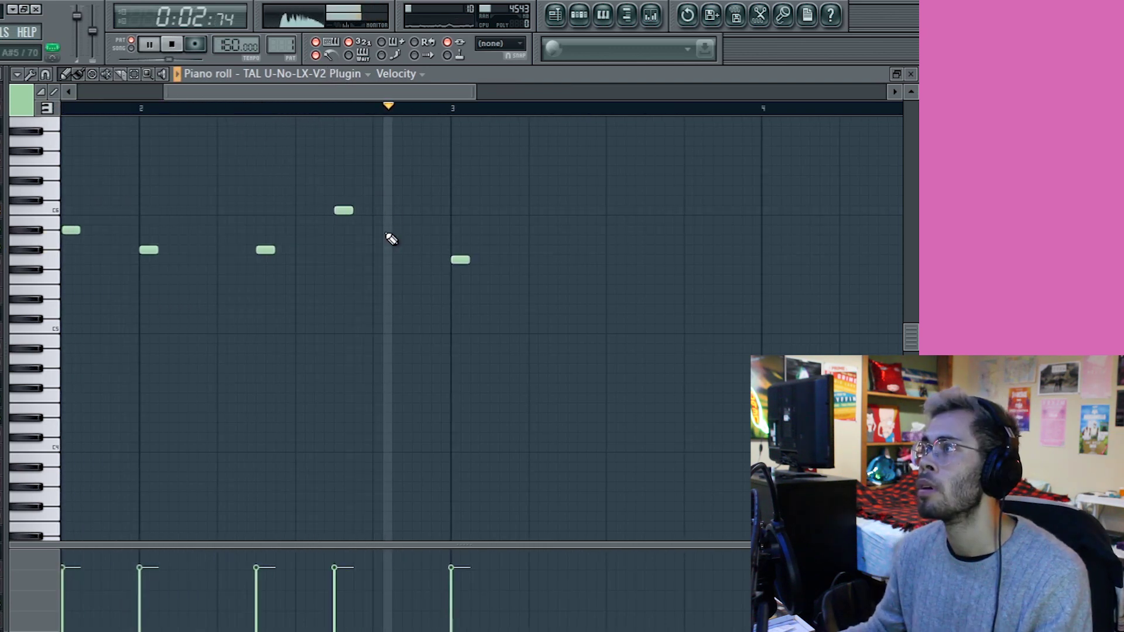
{"action": "key", "text": "space"}
{"action": "left_click_drag", "start_coordinate": [341, 94], "coordinate": [375, 109]}
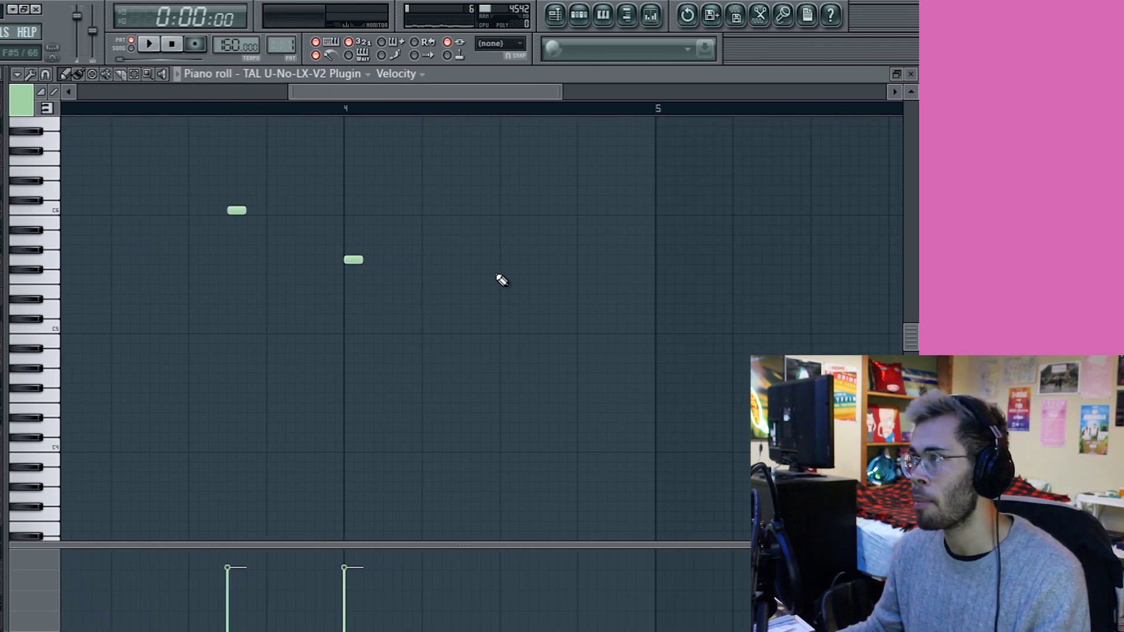
{"action": "left_click", "coordinate": [501, 233]}
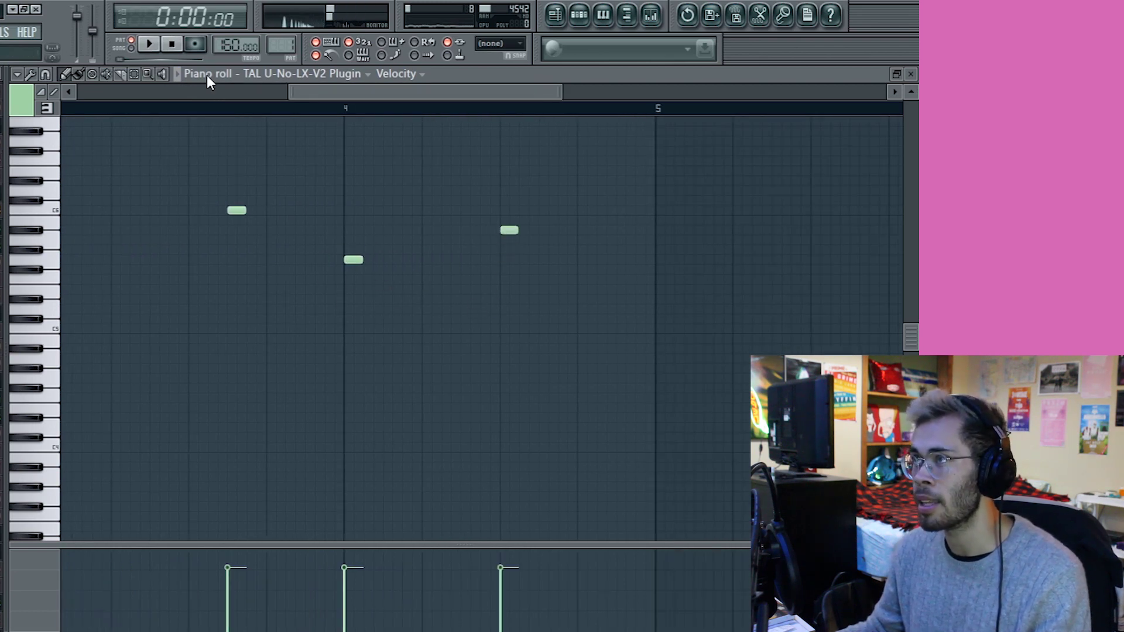
{"action": "left_click", "coordinate": [226, 89]}
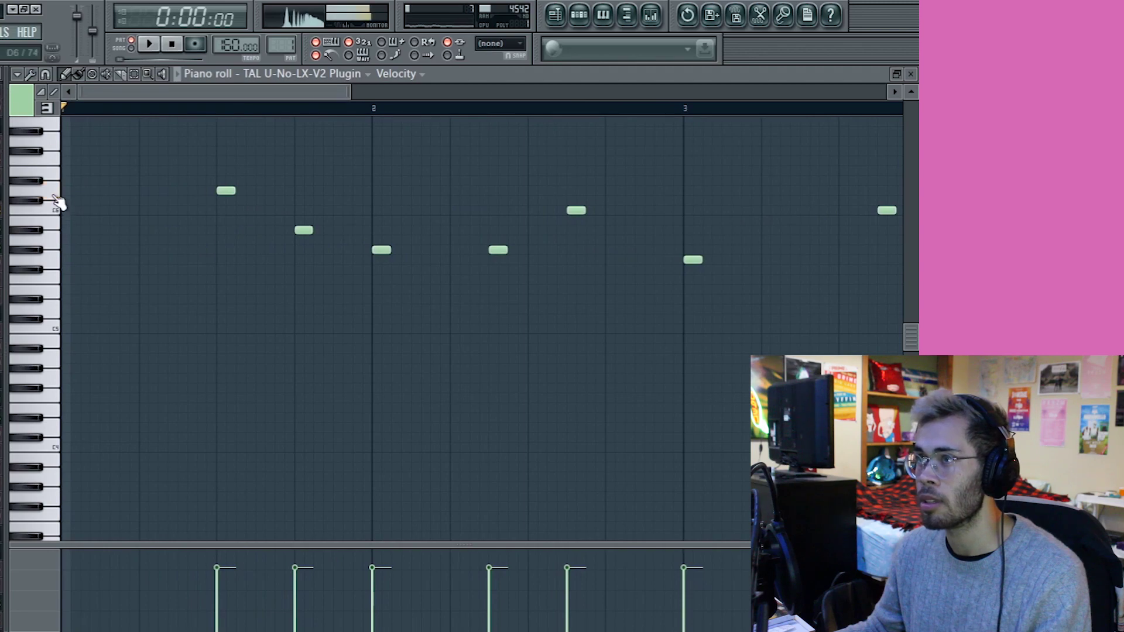
{"action": "left_click_drag", "start_coordinate": [175, 94], "coordinate": [330, 113]}
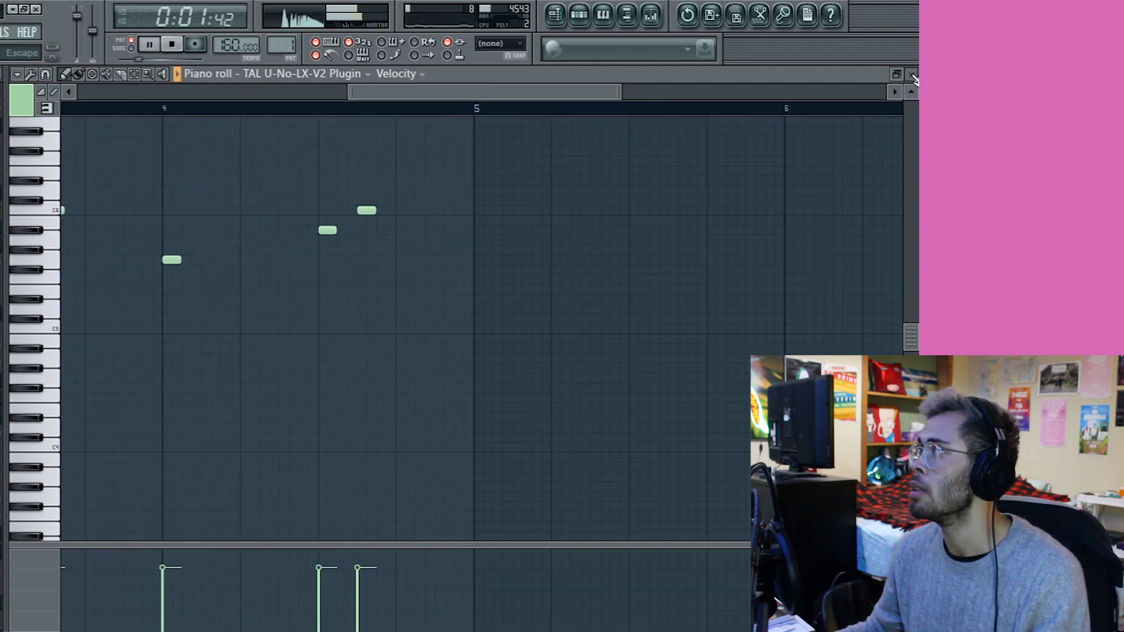
{"action": "left_click", "coordinate": [911, 75]}
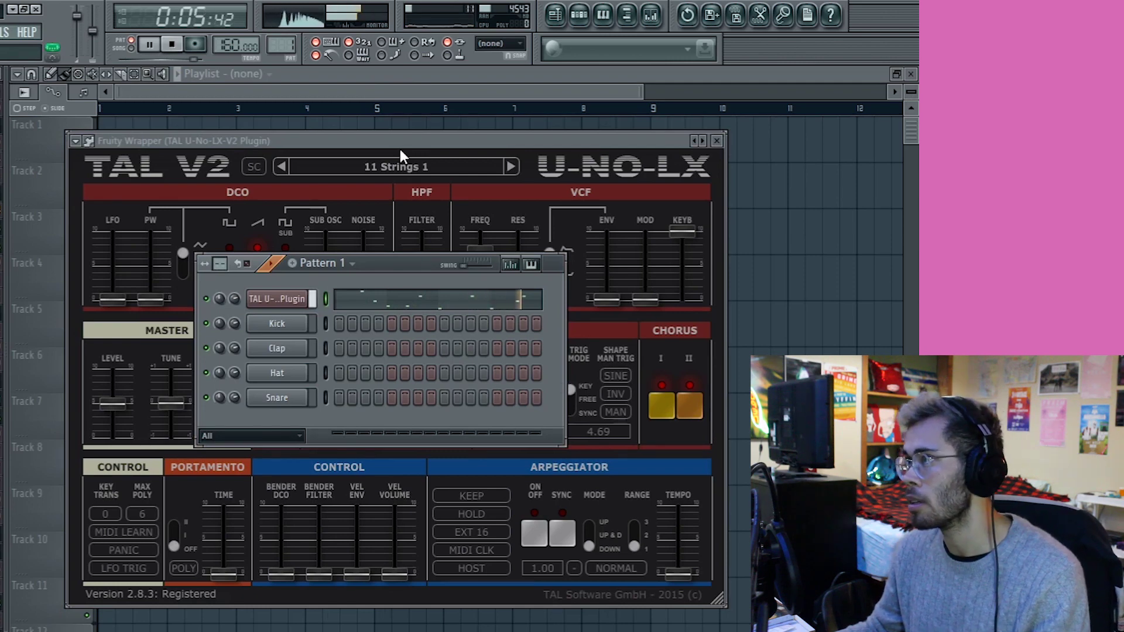
{"action": "key", "text": "space"}
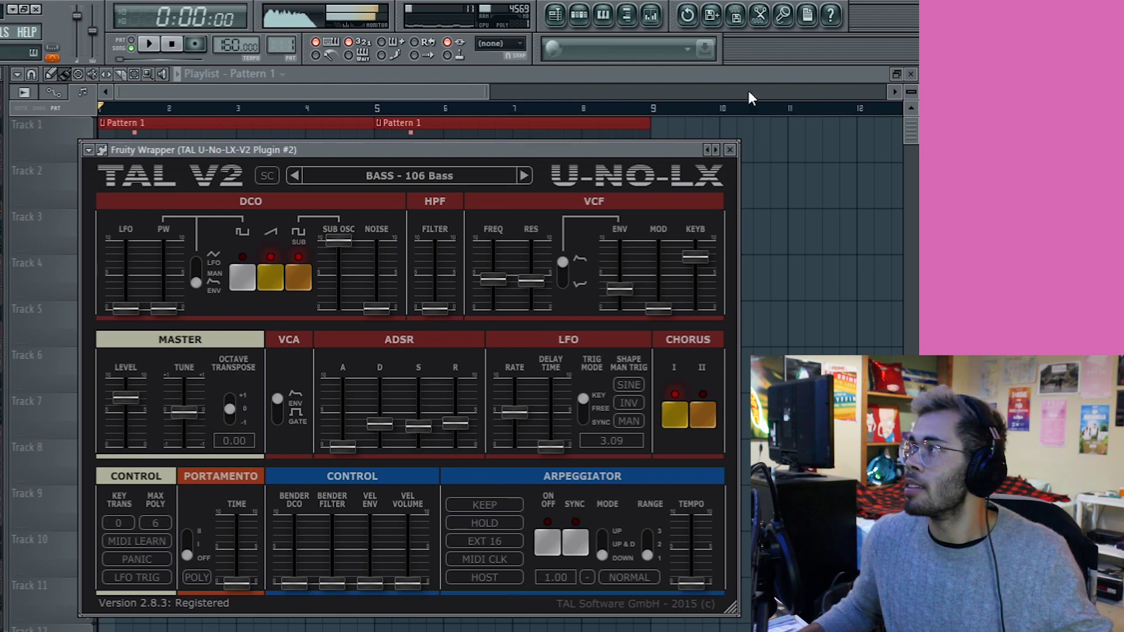
- Start the bass line in Pattern 2 for TAL U-No-LX-V2 Plugin #2 with an A#3 note followed by an A#4 note
{"action": "left_click", "coordinate": [732, 151]}
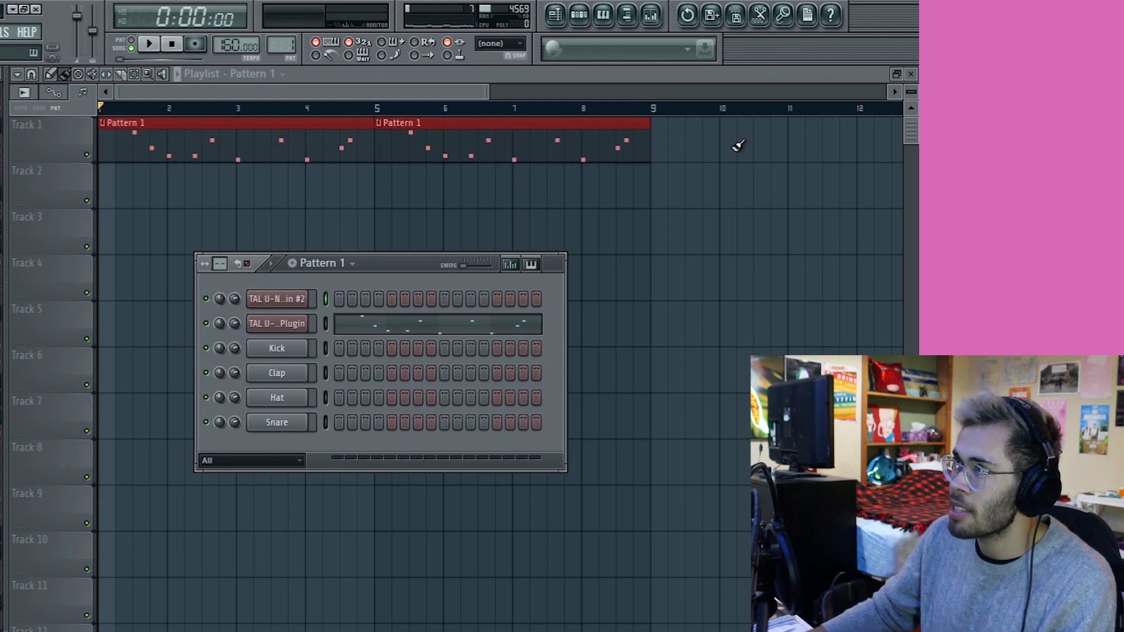
{"action": "left_click", "coordinate": [300, 302]}
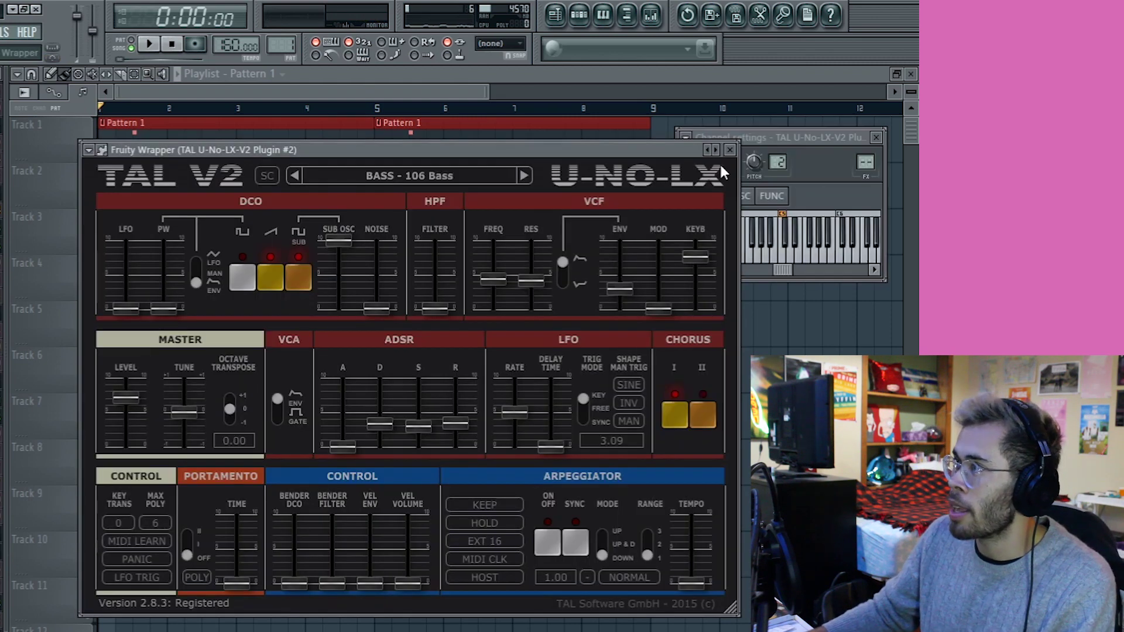
{"action": "left_click", "coordinate": [730, 150]}
{"action": "key", "text": "F7"}
{"action": "left_click", "coordinate": [103, 349]}
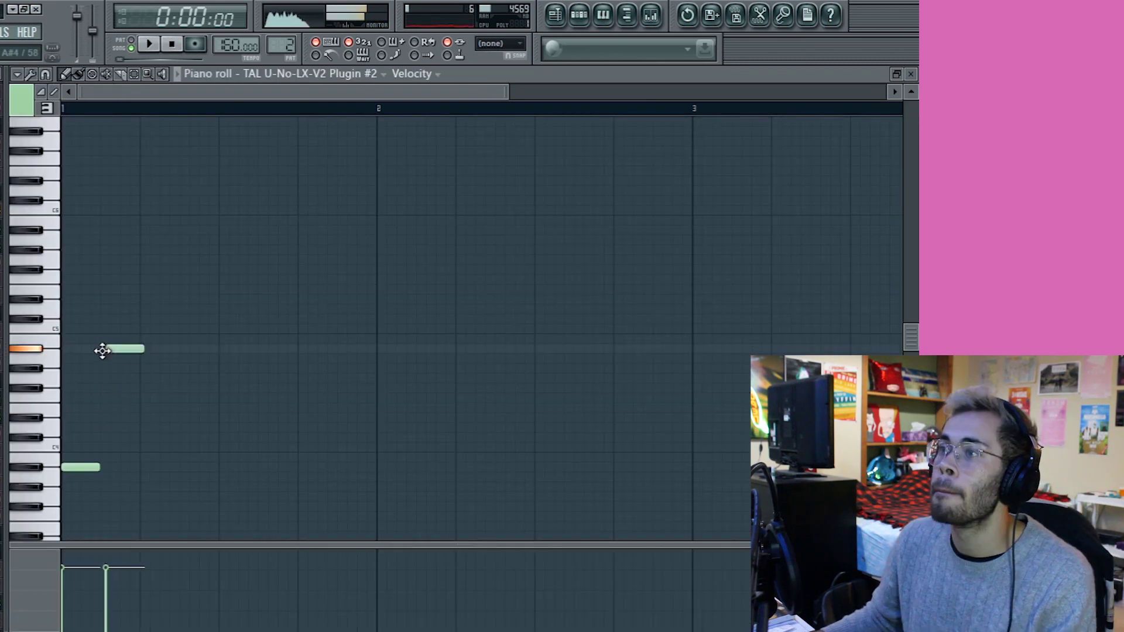
- Duplicate the two bass notes three times to fill bar 1, and audition the bass together with the melody
{"action": "left_click_drag", "start_coordinate": [128, 316], "coordinate": [48, 508]}
{"action": "key", "text": "ctrl+b"}
{"action": "key", "text": "ctrl+b"}
{"action": "key", "text": "ctrl+b"}
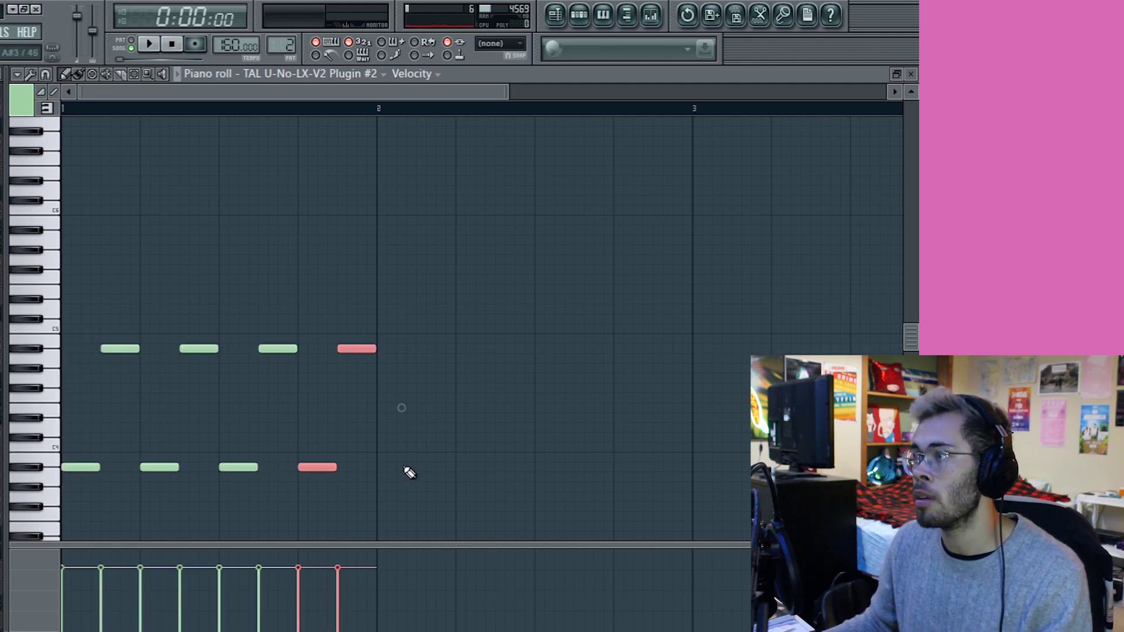
{"action": "key", "text": "space"}
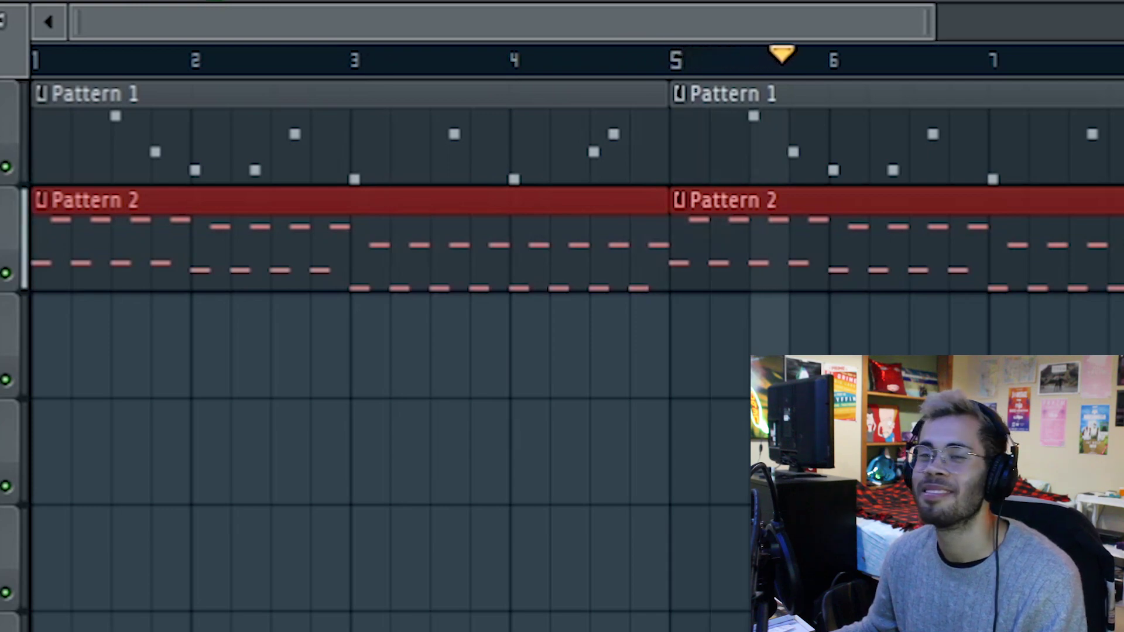
{"action": "key", "text": "space"}
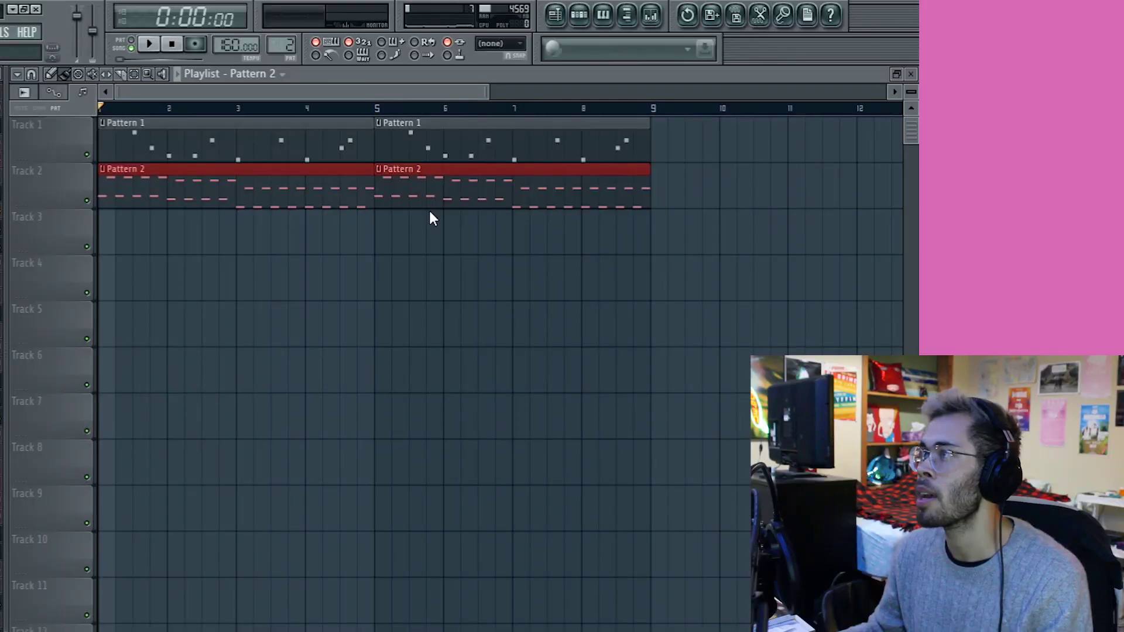
- Audition pitches for the end of Pattern 2's pluck melody and add an A#5 note on the last beat of bar 4
{"action": "left_click", "coordinate": [465, 117]}
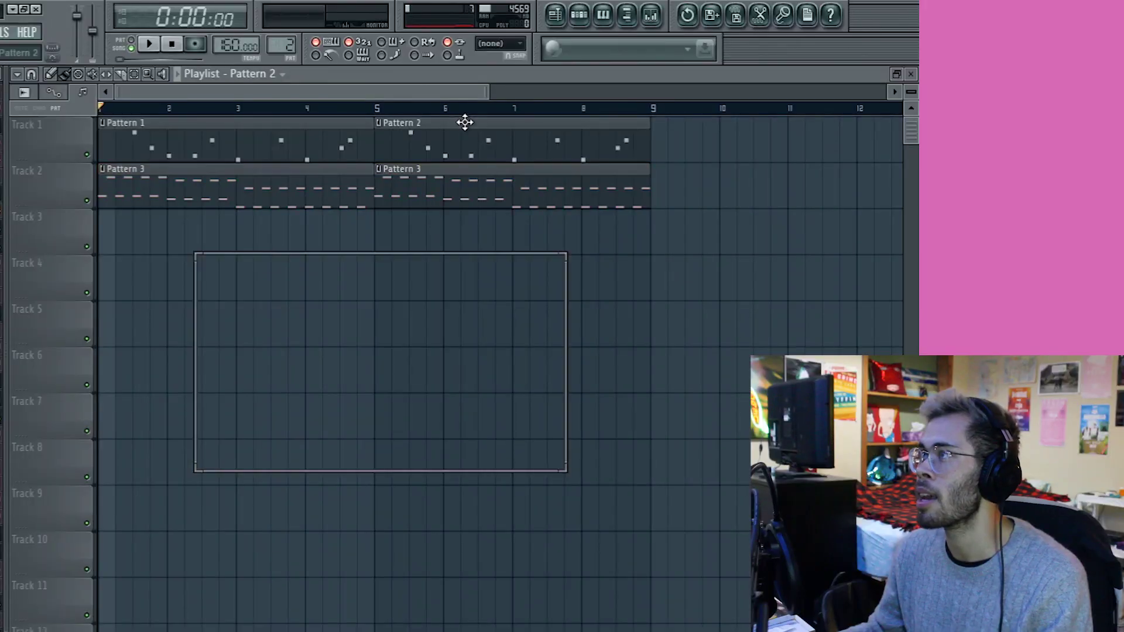
{"action": "scroll", "coordinate": [471, 129], "scroll_direction": "down", "scroll_amount": 3}
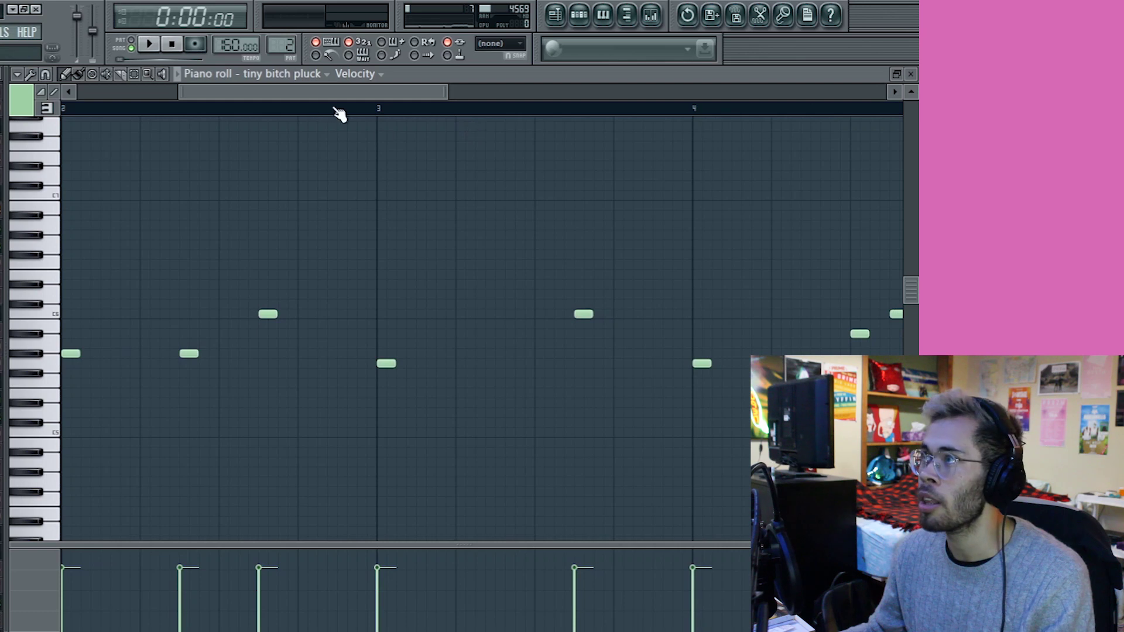
{"action": "scroll", "coordinate": [340, 111], "scroll_direction": "down", "scroll_amount": 4}
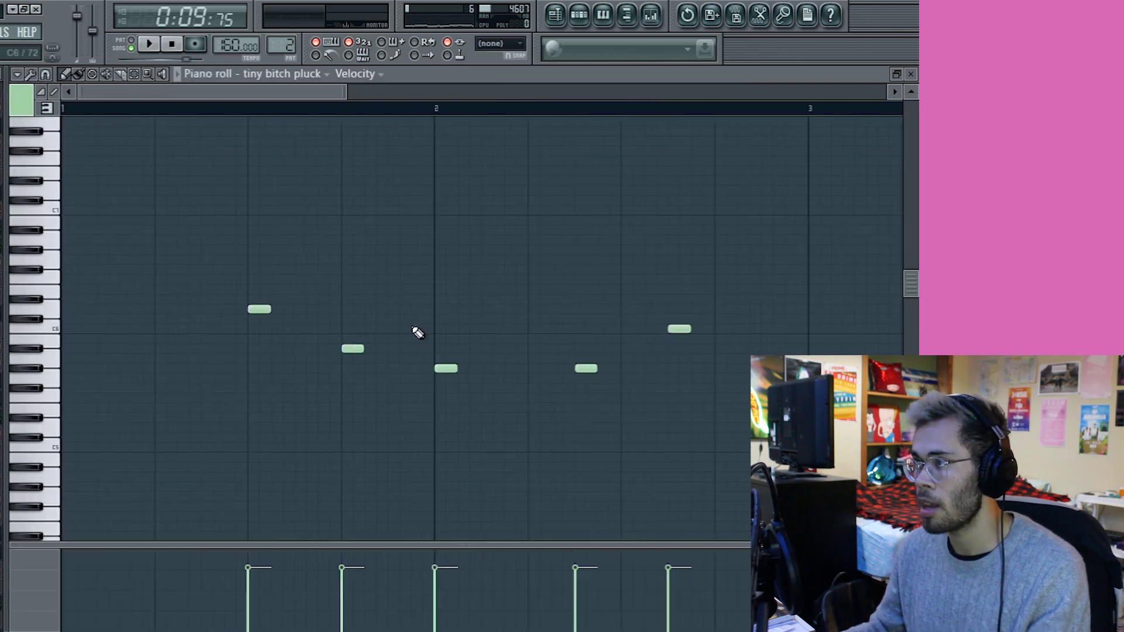
{"action": "scroll", "coordinate": [253, 121], "scroll_direction": "down", "scroll_amount": 1}
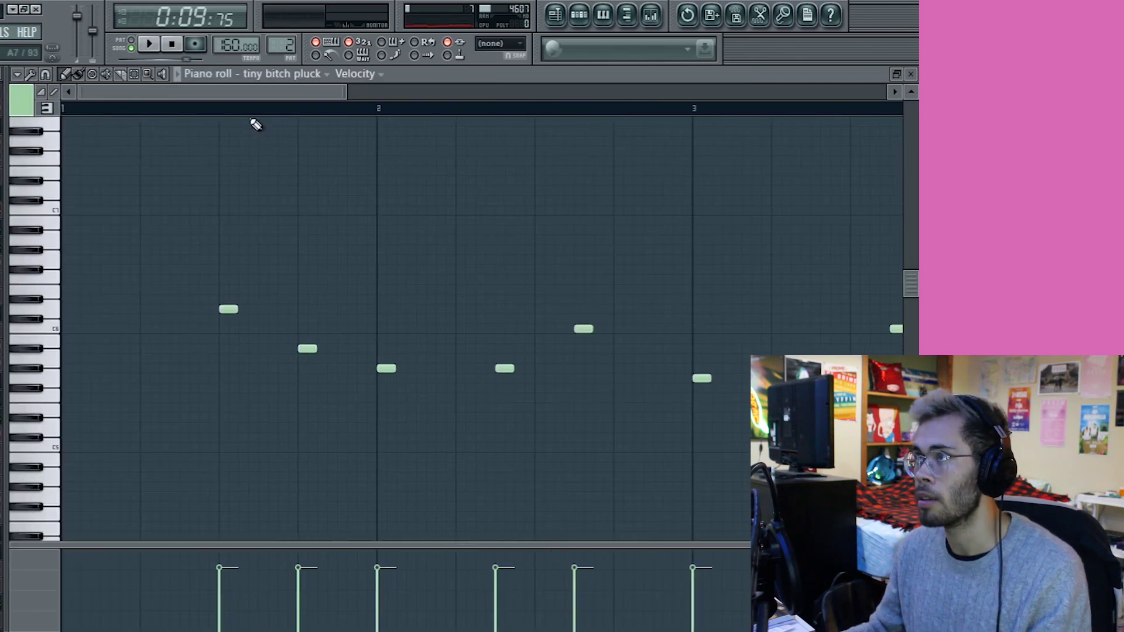
{"action": "left_click_drag", "start_coordinate": [250, 93], "coordinate": [550, 74]}
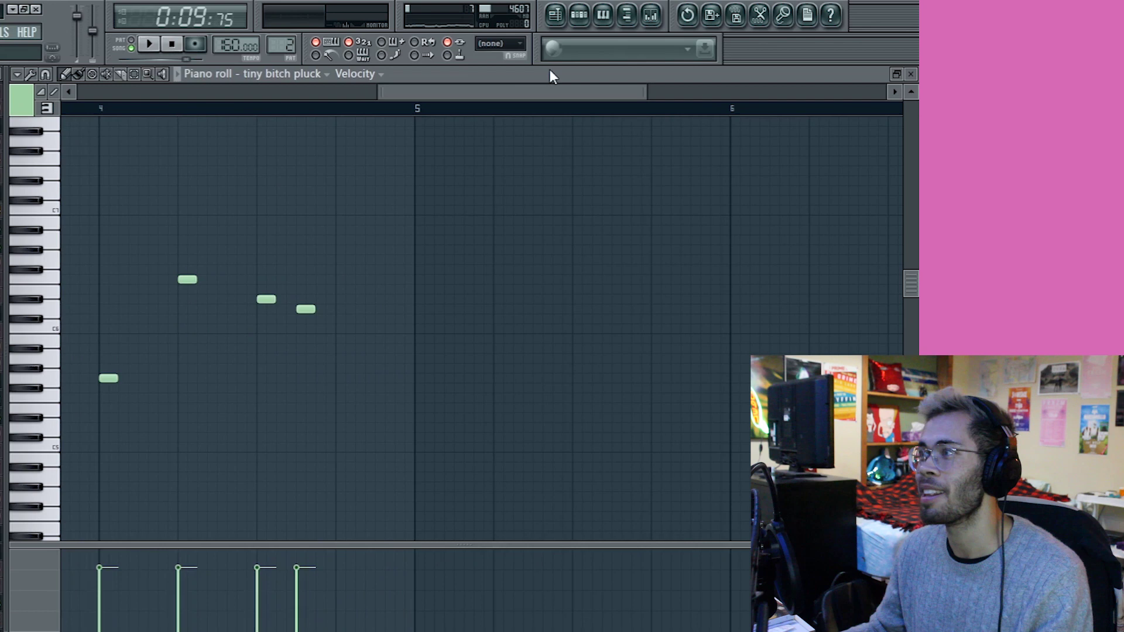
{"action": "left_click", "coordinate": [44, 307]}
{"action": "left_click", "coordinate": [40, 301]}
{"action": "left_click", "coordinate": [46, 318]}
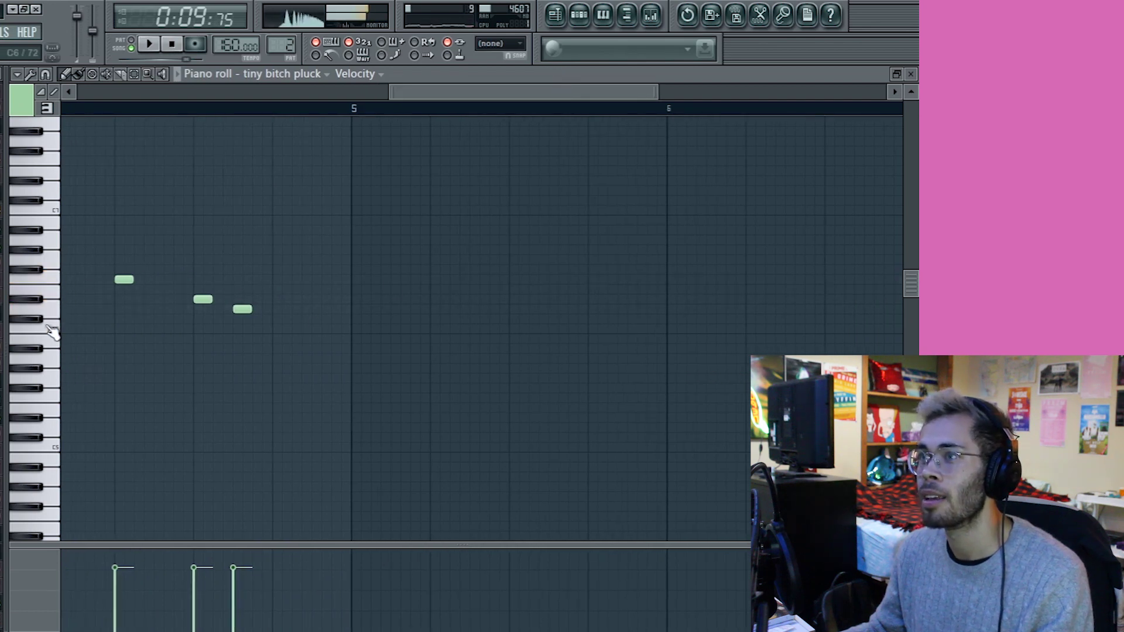
{"action": "key", "text": "space"}
{"action": "left_click", "coordinate": [276, 350]}
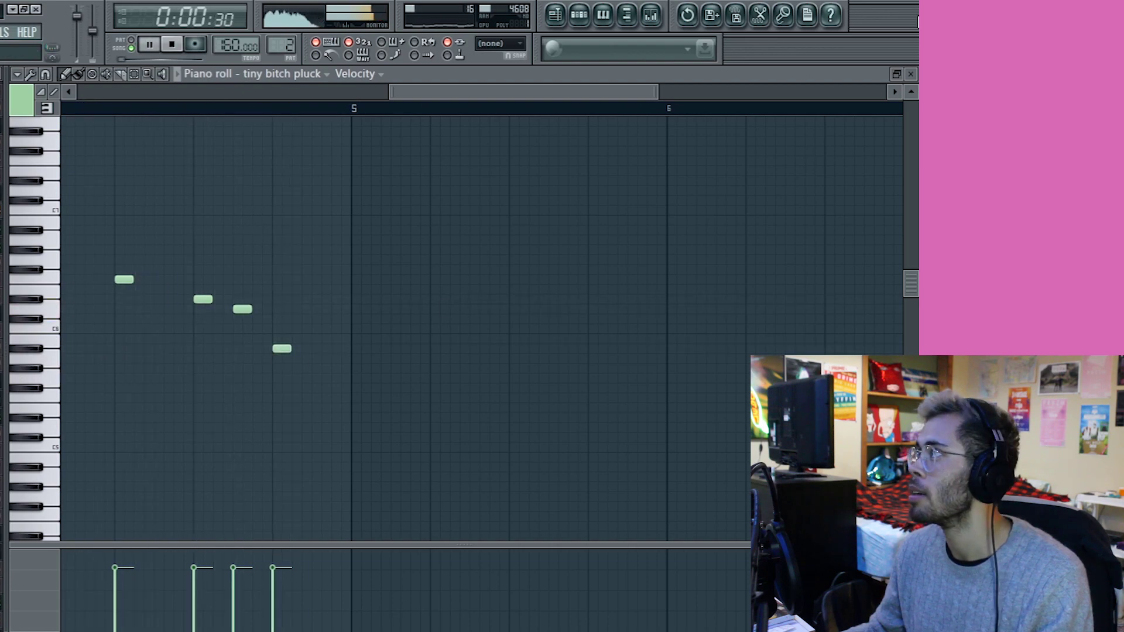
{"action": "key", "text": "space"}
{"action": "left_click", "coordinate": [911, 73]}
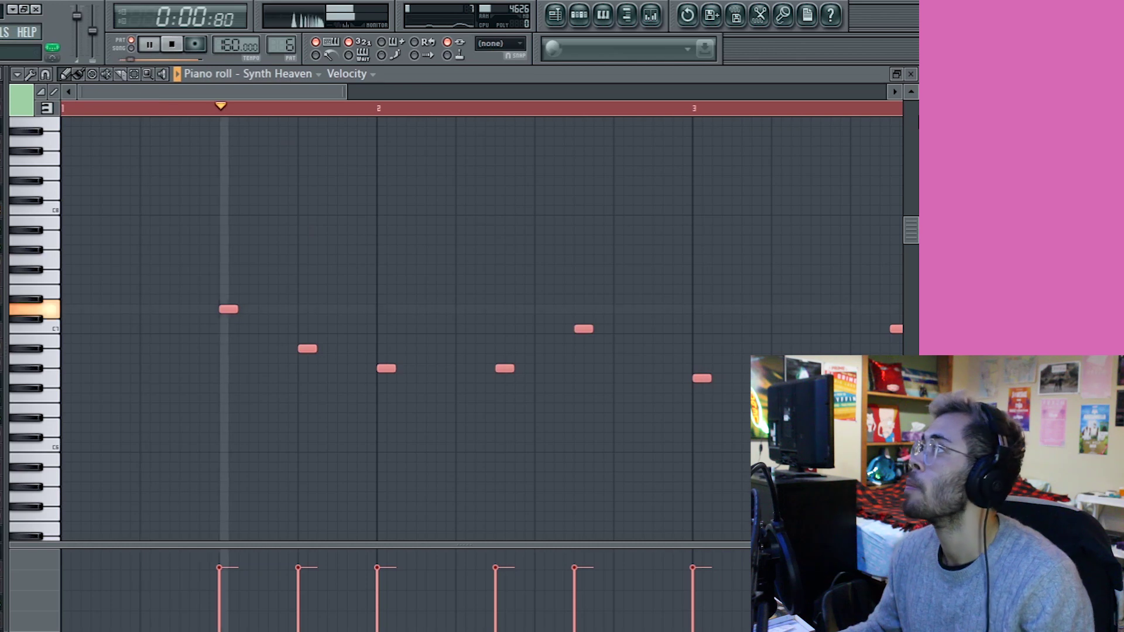
- Close the Synth Heaven piano roll, stop playback, and set the transport to song mode
{"action": "left_click", "coordinate": [911, 74]}
{"action": "key", "text": "F6"}
{"action": "key", "text": "space"}
{"action": "left_click", "coordinate": [133, 48]}
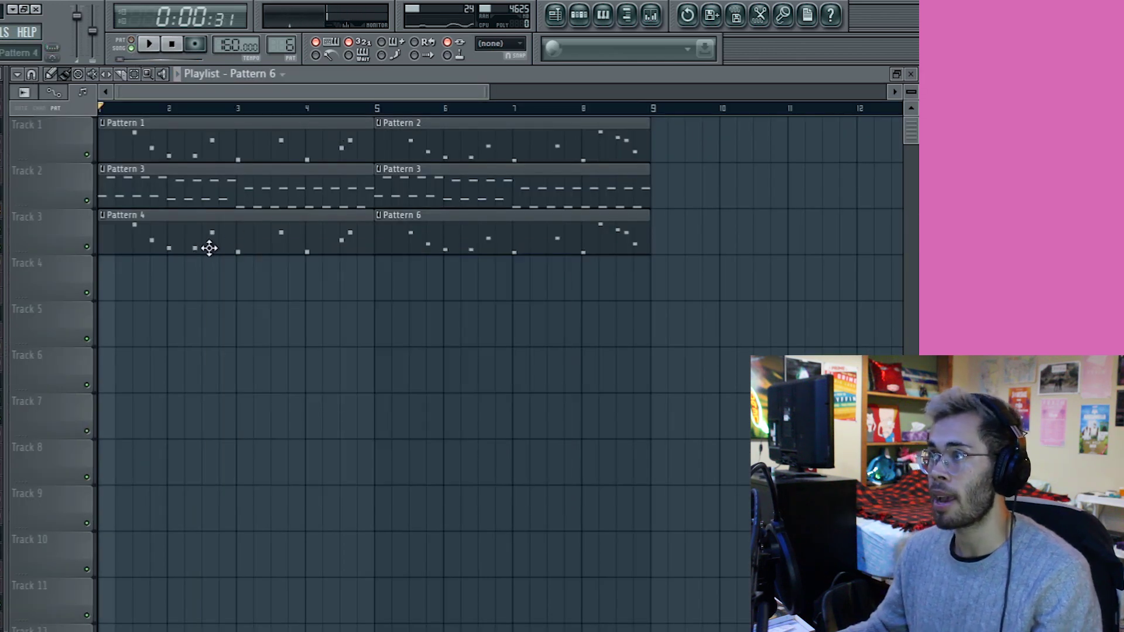
- Move Patterns 4 and 6 on Track 3 to bars 9 to 16, and duplicate the Track 1 and 2 patterns alongside them
{"action": "left_click_drag", "start_coordinate": [233, 233], "coordinate": [577, 249]}
{"action": "left_click_drag", "start_coordinate": [264, 247], "coordinate": [820, 244]}
{"action": "left_click_drag", "start_coordinate": [240, 140], "coordinate": [514, 168]}
{"action": "key", "text": "ctrl+b"}
{"action": "scroll", "coordinate": [216, 69], "scroll_direction": "down", "scroll_amount": 3}
{"action": "scroll", "coordinate": [205, 89], "scroll_direction": "up", "scroll_amount": 2}
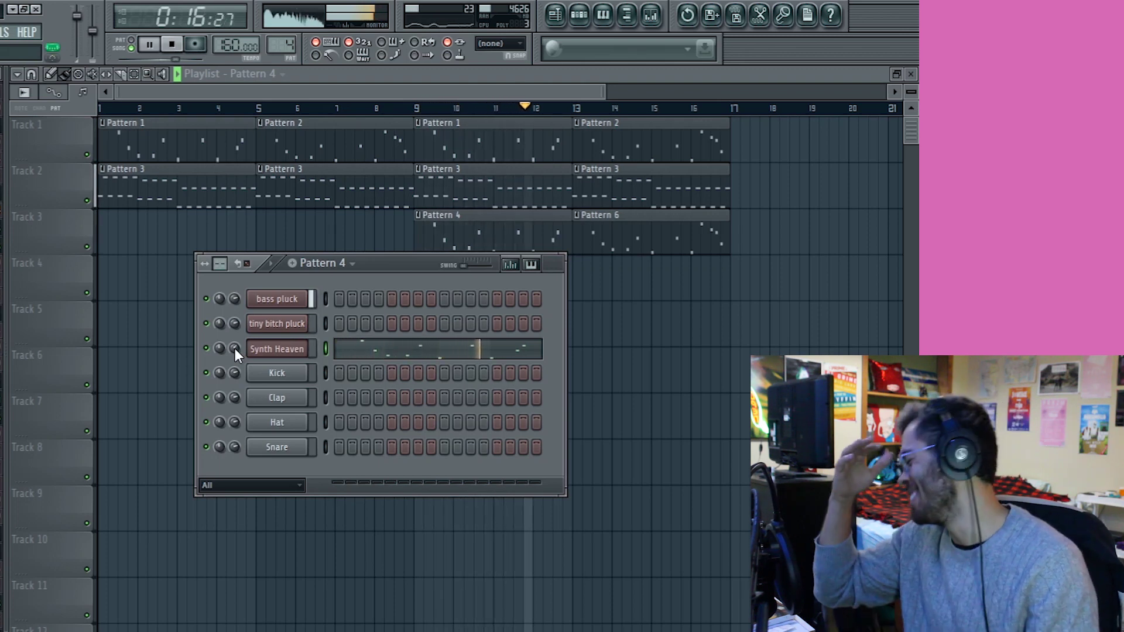
{"action": "key", "text": "space"}
{"action": "key", "text": "F6"}
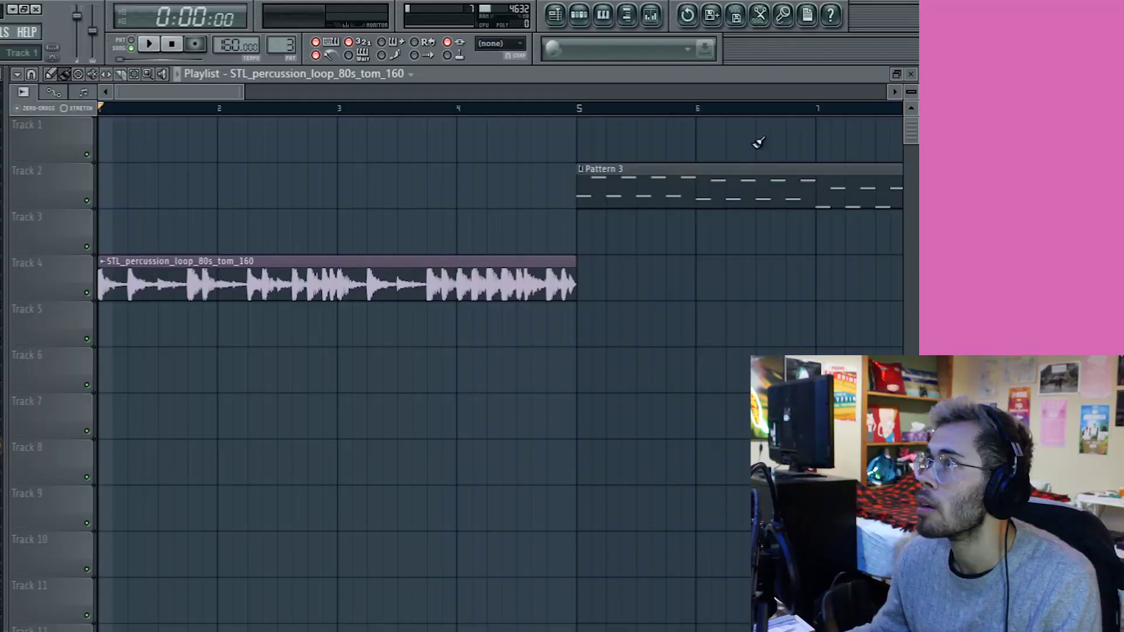
- Add the sw3_snare_punk sample to Track 5 in bar 9 and align the OLIVER_hihat_drum_loop_live_80 clip on Track 7 to bar 9
{"action": "key", "text": "space"}
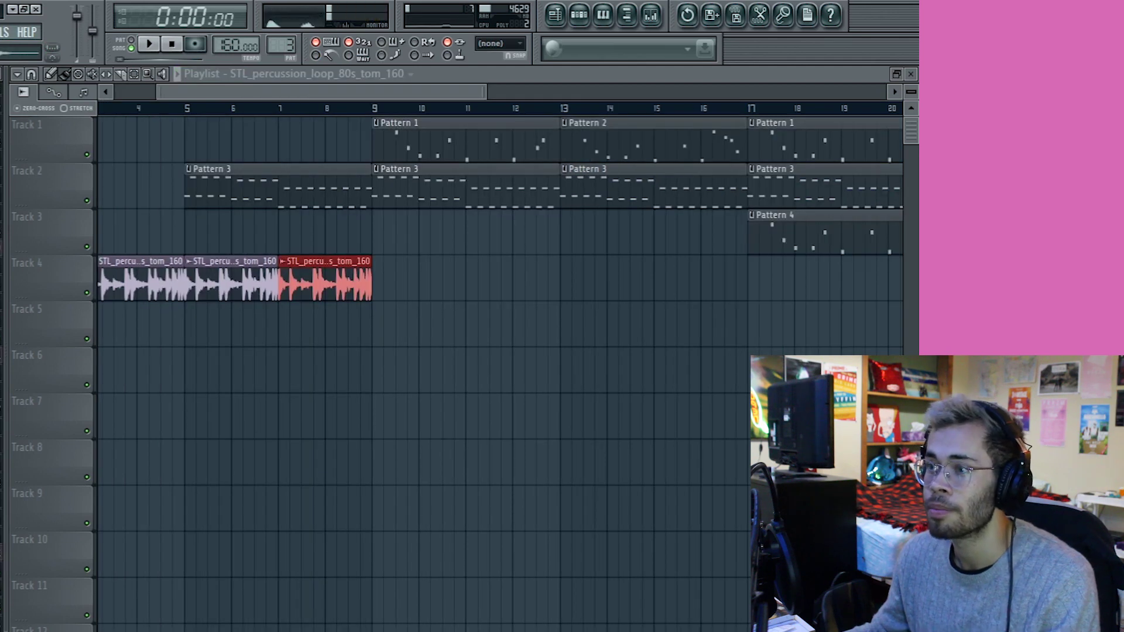
{"action": "left_click_drag", "start_coordinate": [1, 404], "coordinate": [401, 322]}
{"action": "left_click_drag", "start_coordinate": [441, 422], "coordinate": [428, 422]}
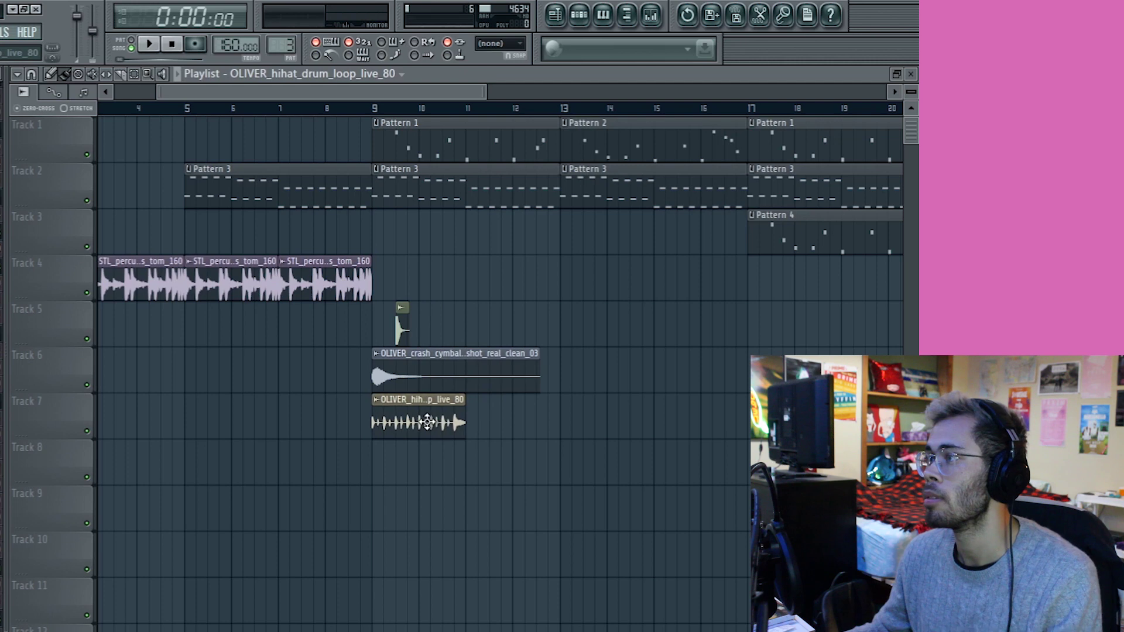
- Duplicate the hi-hat loop end to end on Track 7, filling bars 9 to 16 and continuing with a further copy
{"action": "left_click", "coordinate": [427, 422], "text": "ctrl"}
{"action": "key", "text": "ctrl+b"}
{"action": "key", "text": "ctrl+b"}
{"action": "key", "text": "ctrl+b"}
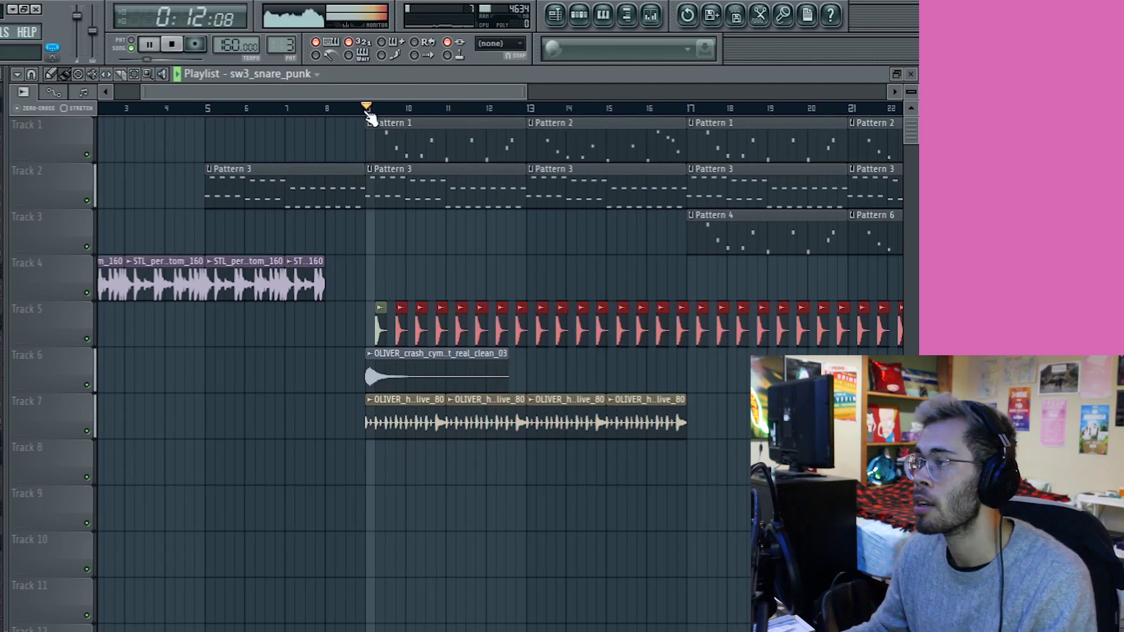
{"action": "left_click", "coordinate": [668, 417], "text": "ctrl"}
{"action": "key", "text": "ctrl+b"}
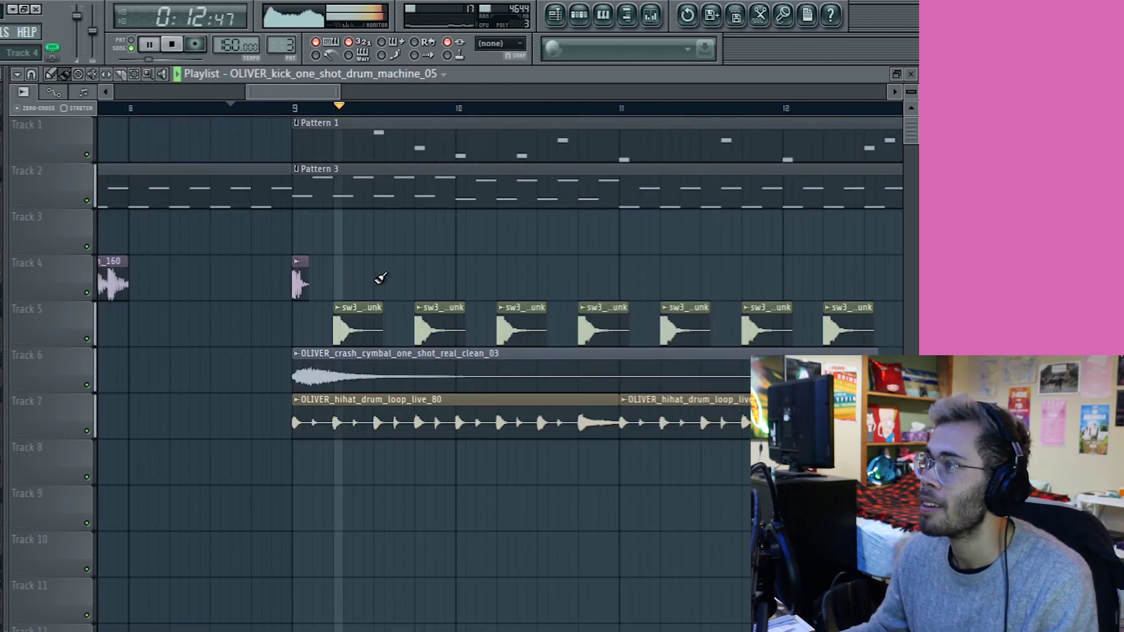
- Place OLIVER_kick_one_shot_drum_machine_05 hits in a syncopated rhythm on Track 4 from bar 9 to bar 12, and play them back
{"action": "left_click", "coordinate": [400, 278]}
{"action": "left_click", "coordinate": [463, 280]}
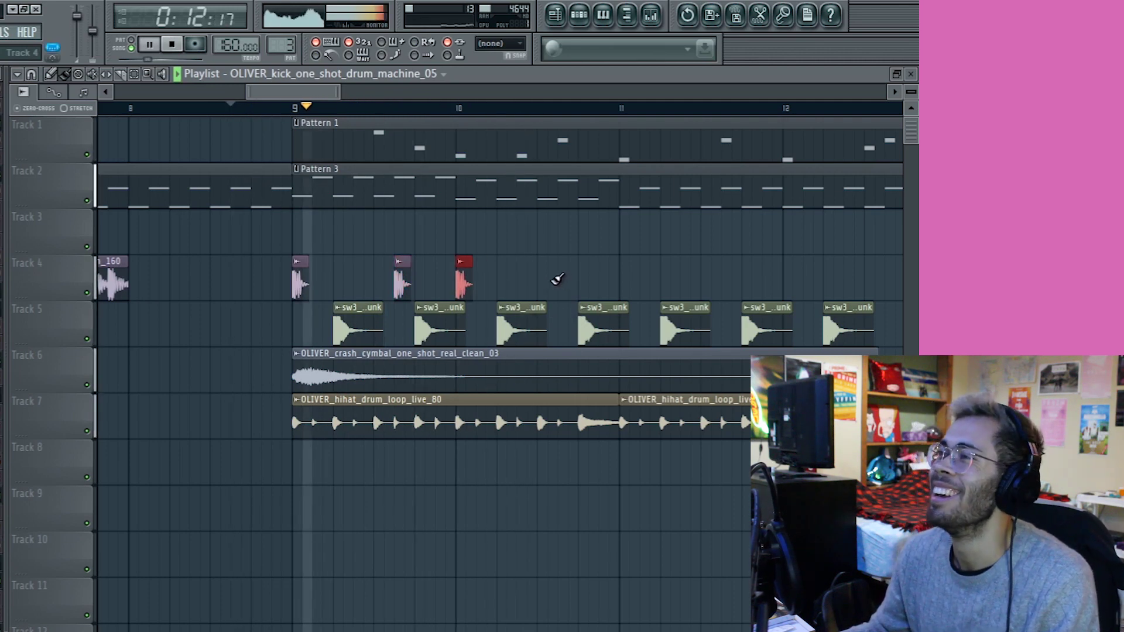
{"action": "key", "text": "space"}
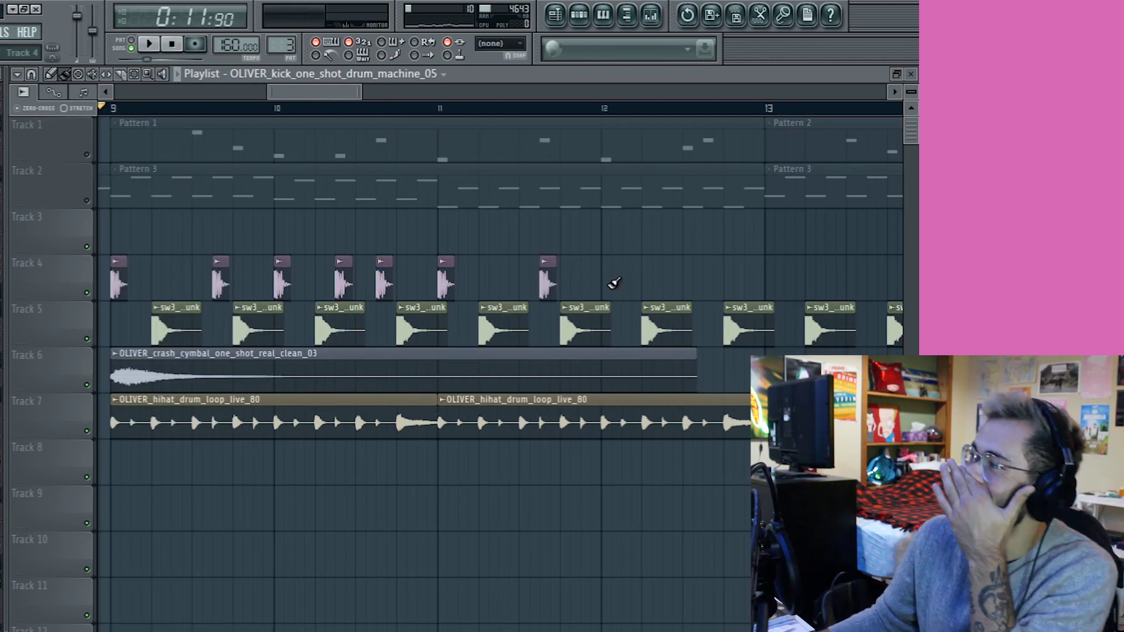
{"action": "left_click", "coordinate": [605, 285]}
{"action": "key", "text": "space"}
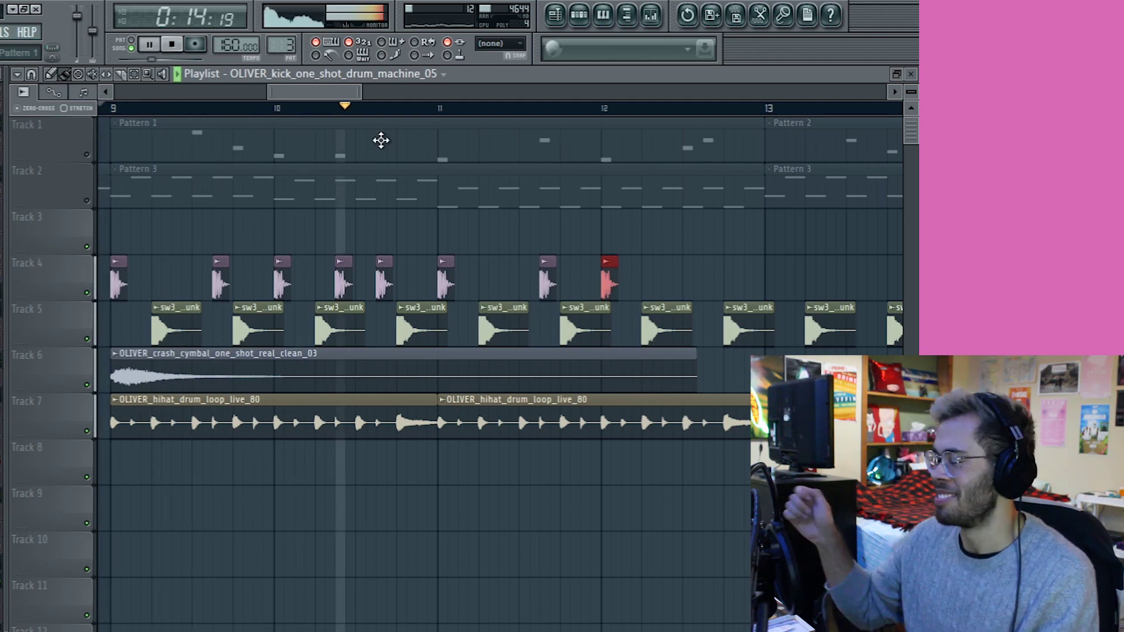
{"action": "key", "text": "space"}
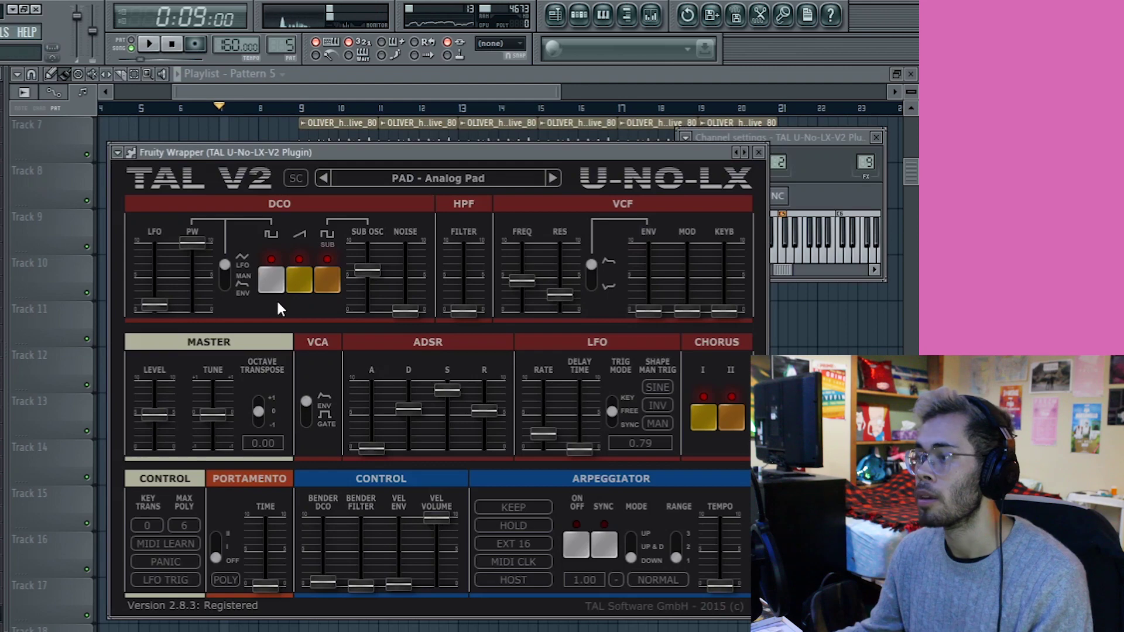
- Close the TAL U-No-LX-V2 plugin window and review Pattern 5's chord notes in the piano roll while playing the song
{"action": "left_click", "coordinate": [759, 152]}
{"action": "key", "text": "space"}
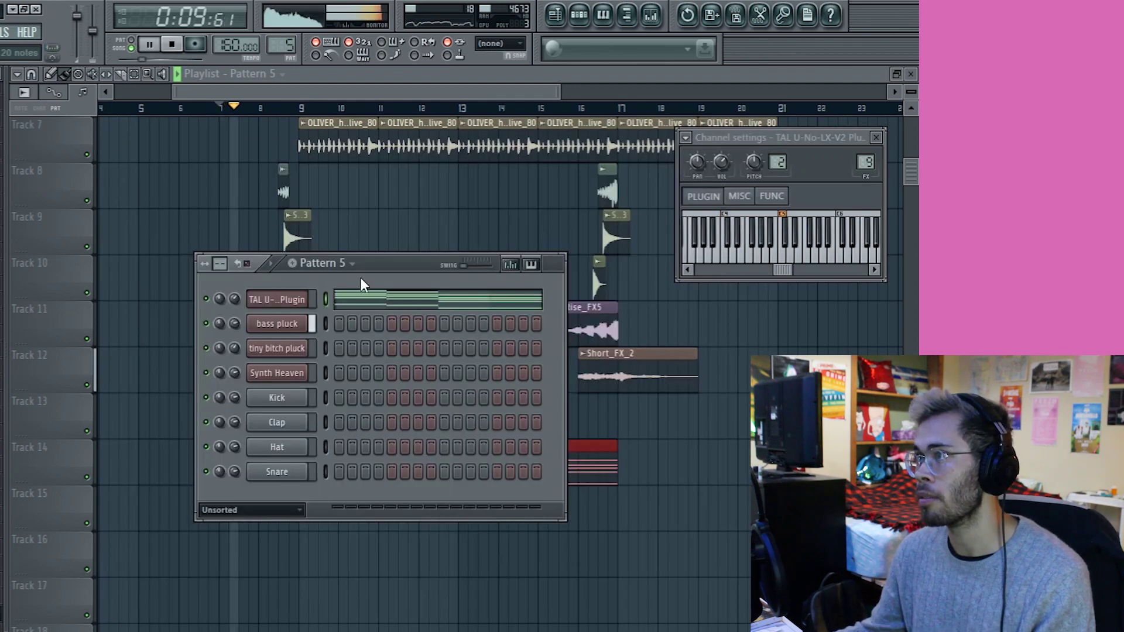
{"action": "left_click", "coordinate": [362, 292]}
{"action": "key", "text": "ctrl+a"}
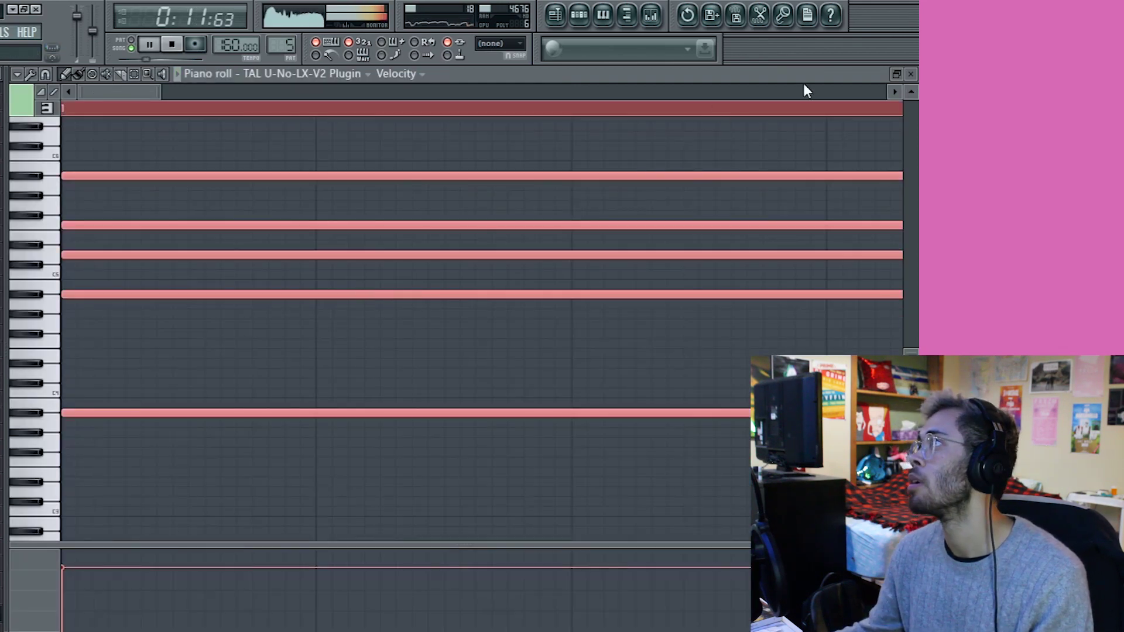
{"action": "left_click", "coordinate": [911, 75]}
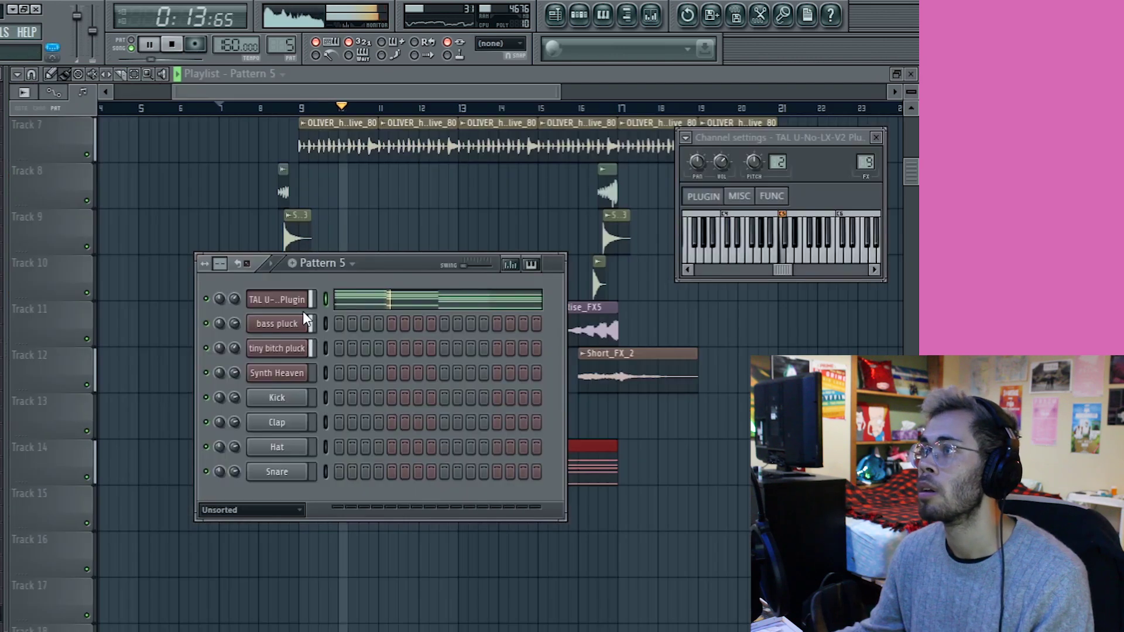
{"action": "left_click", "coordinate": [394, 301]}
{"action": "key", "text": "space"}
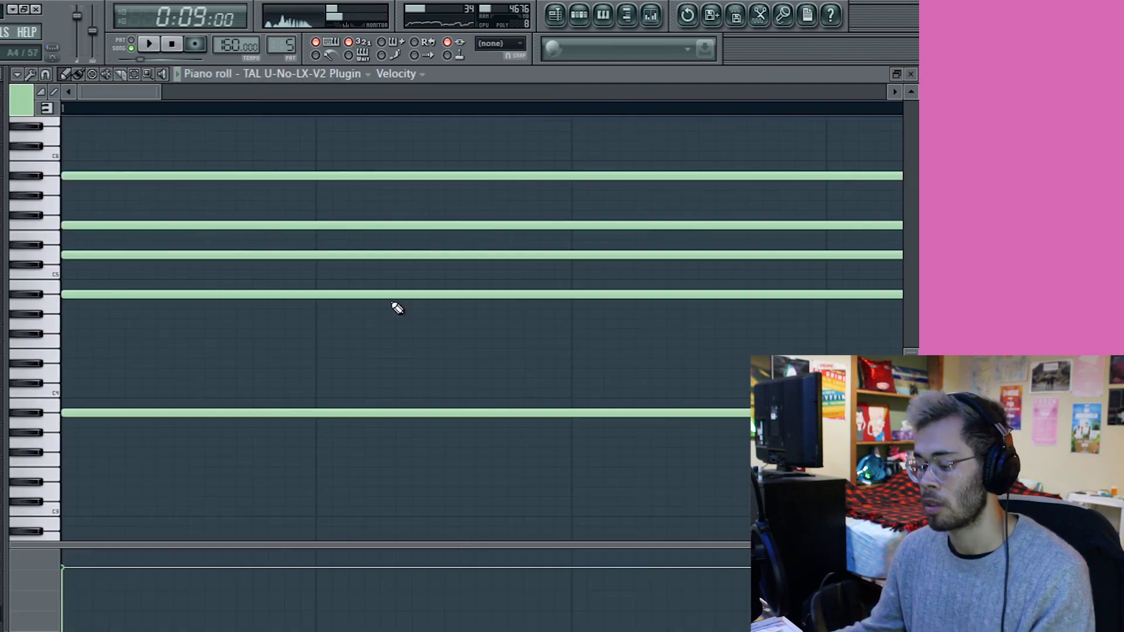
{"action": "left_click", "coordinate": [36, 416]}
{"action": "key", "text": "space"}
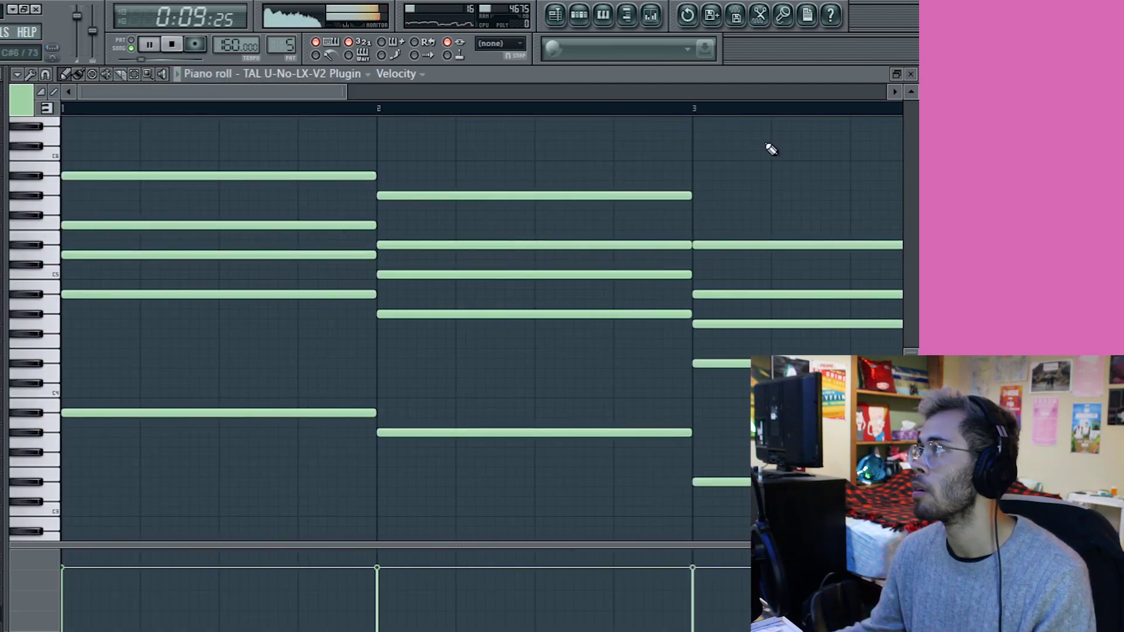
- Return to the playlist and look over the arrangement around bar 9 during playback, from Track 1 to the Pattern 5 clips on Track 14
{"action": "left_click", "coordinate": [911, 79]}
{"action": "left_click", "coordinate": [307, 96]}
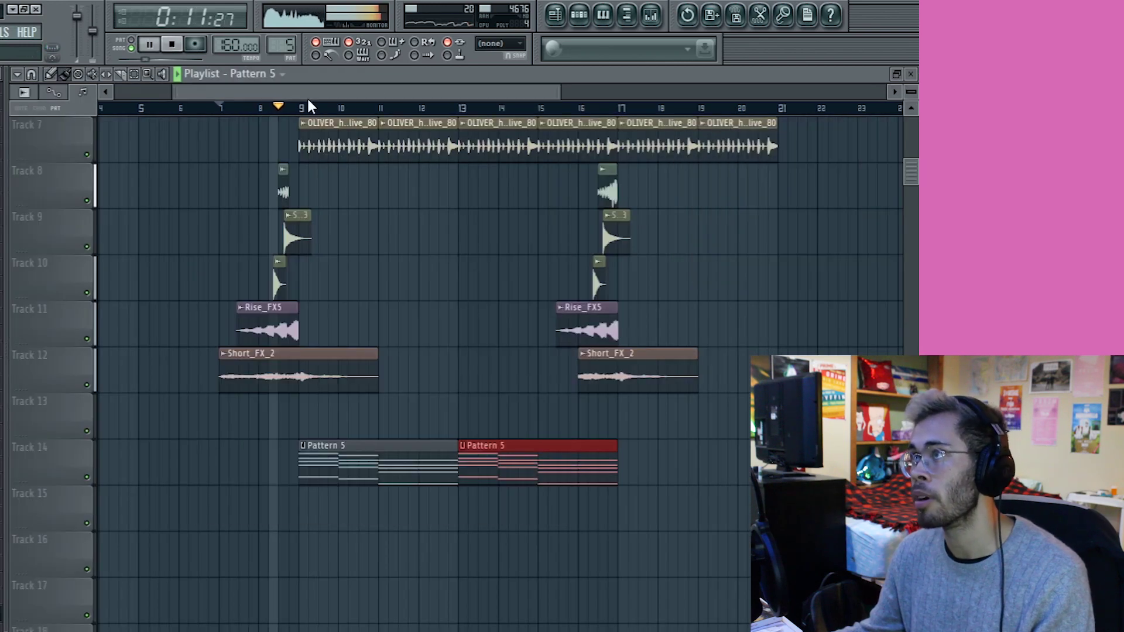
{"action": "scroll", "coordinate": [486, 337], "scroll_direction": "up", "scroll_amount": 5}
{"action": "scroll", "coordinate": [485, 337], "scroll_direction": "up", "scroll_amount": 1}
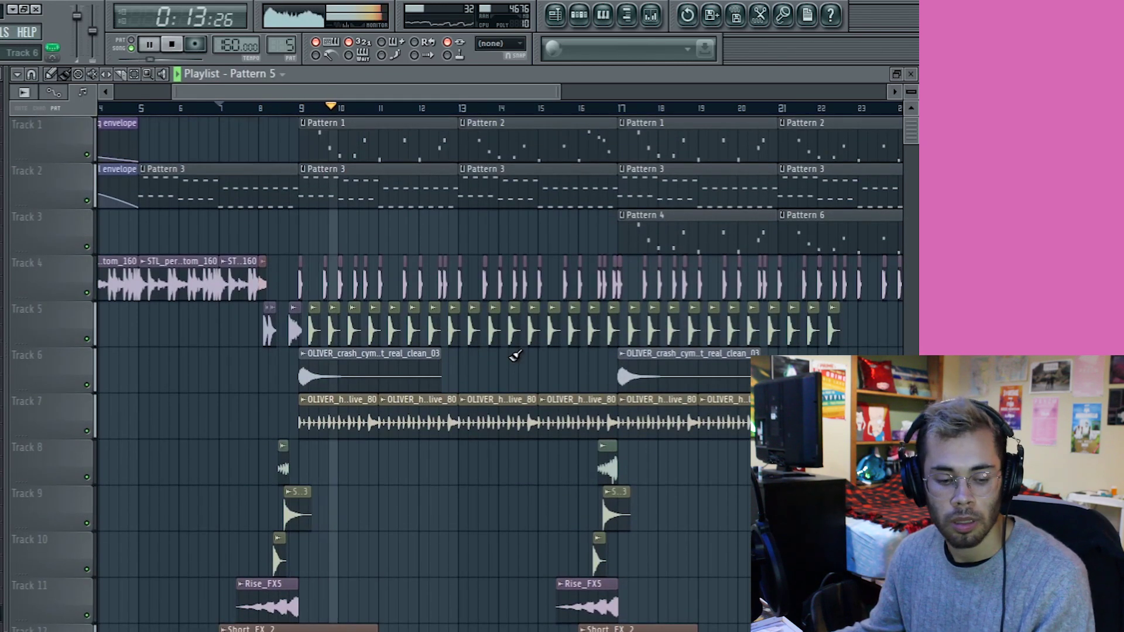
{"action": "scroll", "coordinate": [516, 356], "scroll_direction": "down", "scroll_amount": 8}
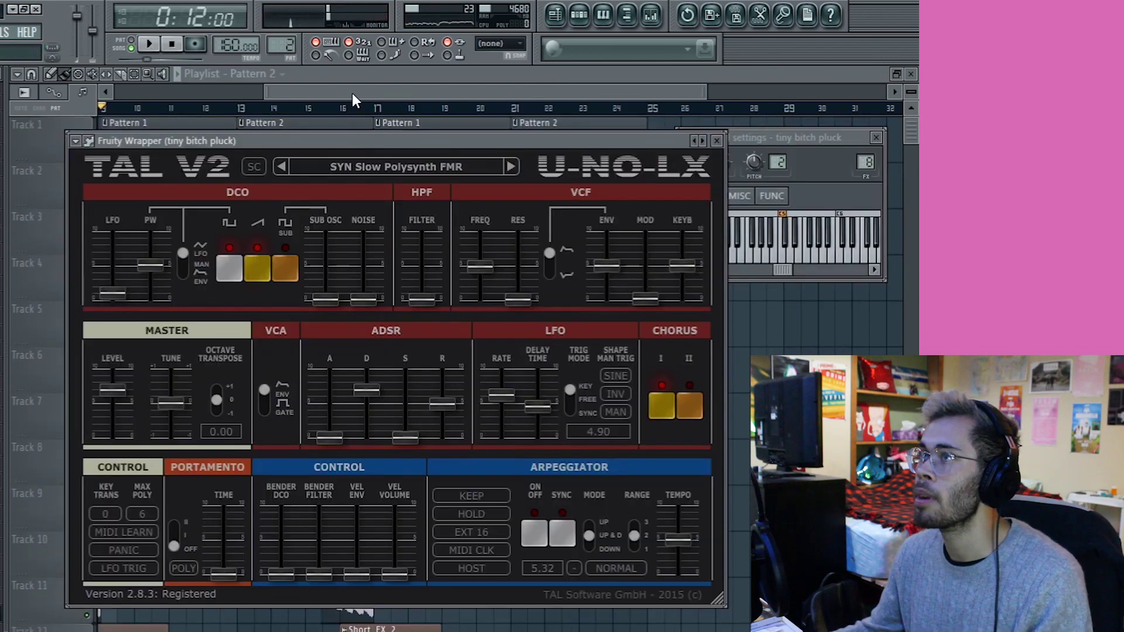
- Switch the tiny bitch pluck preset to SYN Synth Harp LFO FMR and play the song from just before bar 9
{"action": "left_click_drag", "start_coordinate": [353, 94], "coordinate": [293, 96]}
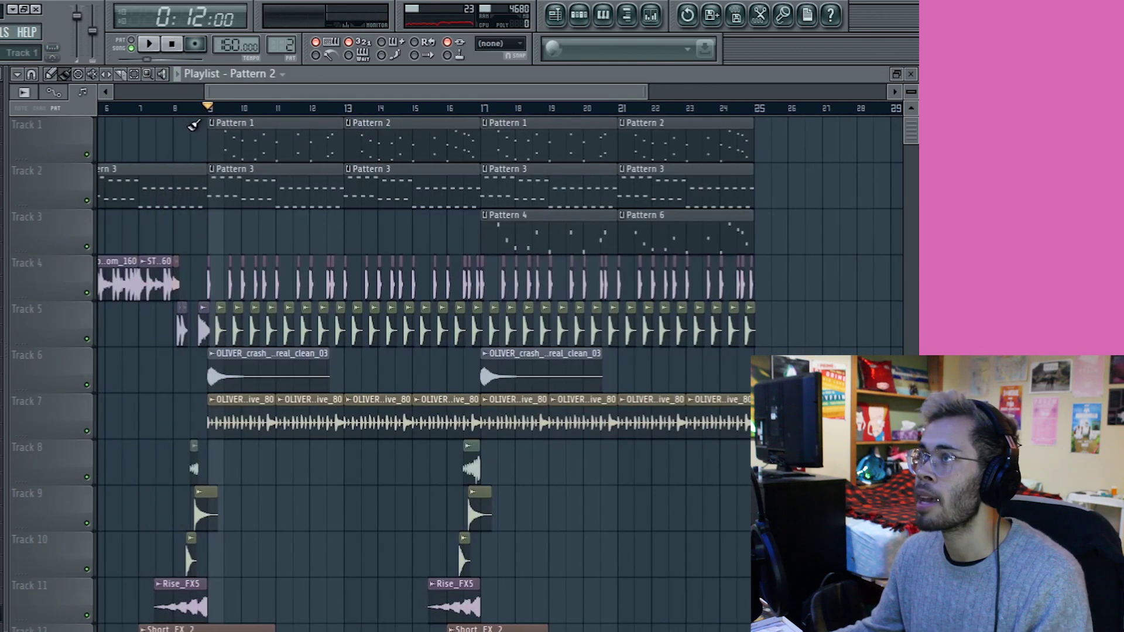
{"action": "key", "text": "Tab"}
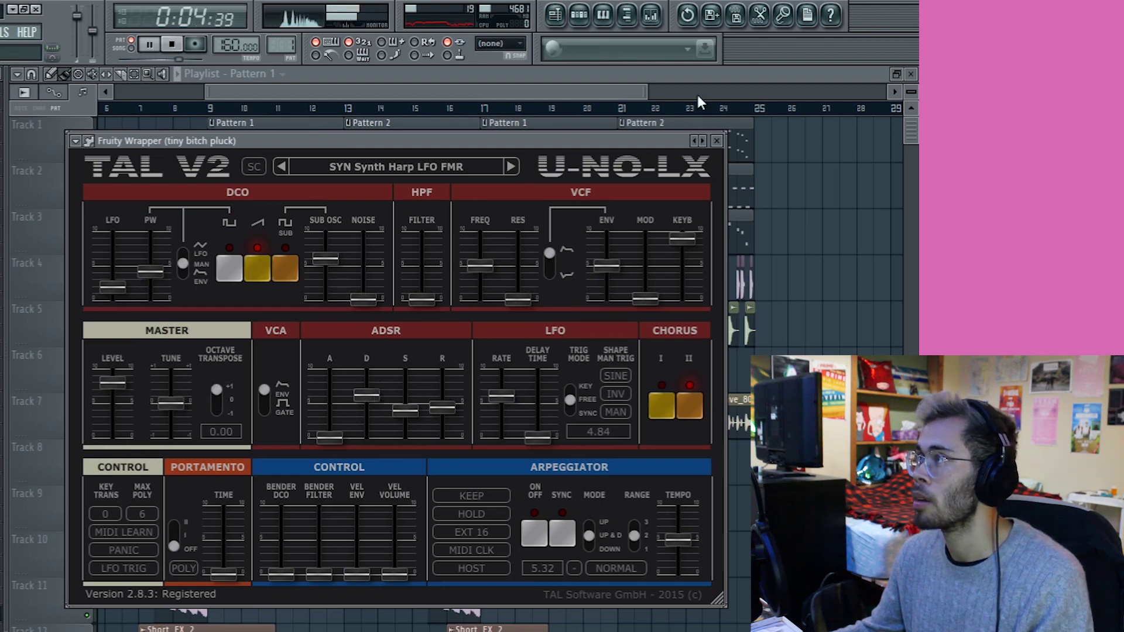
{"action": "left_click", "coordinate": [219, 131]}
{"action": "left_click", "coordinate": [193, 109]}
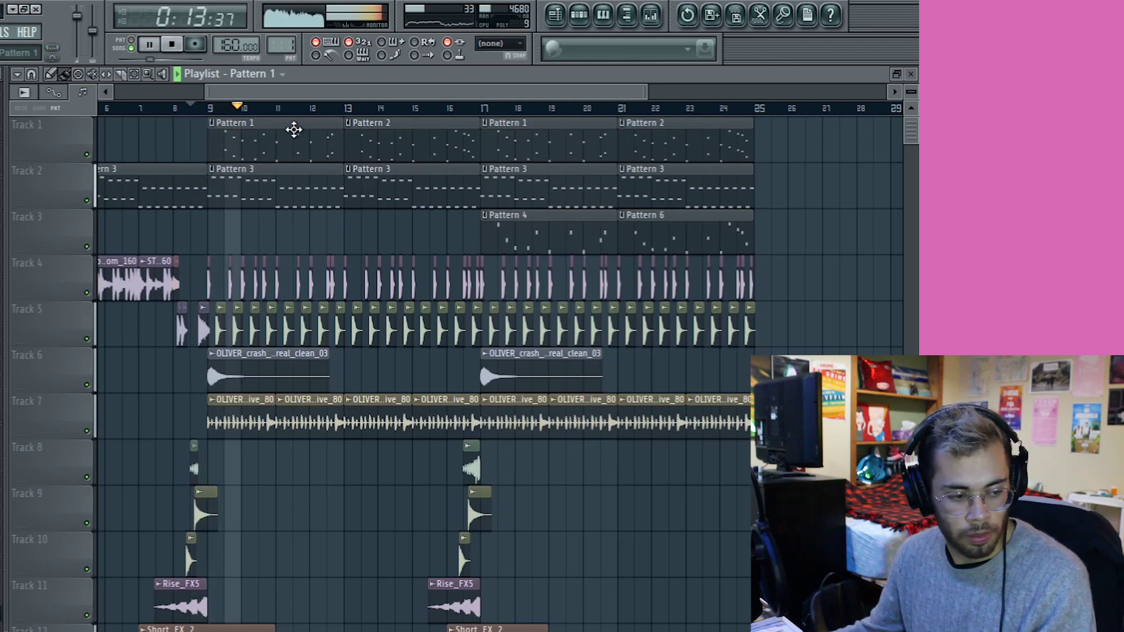
{"action": "key", "text": "space"}
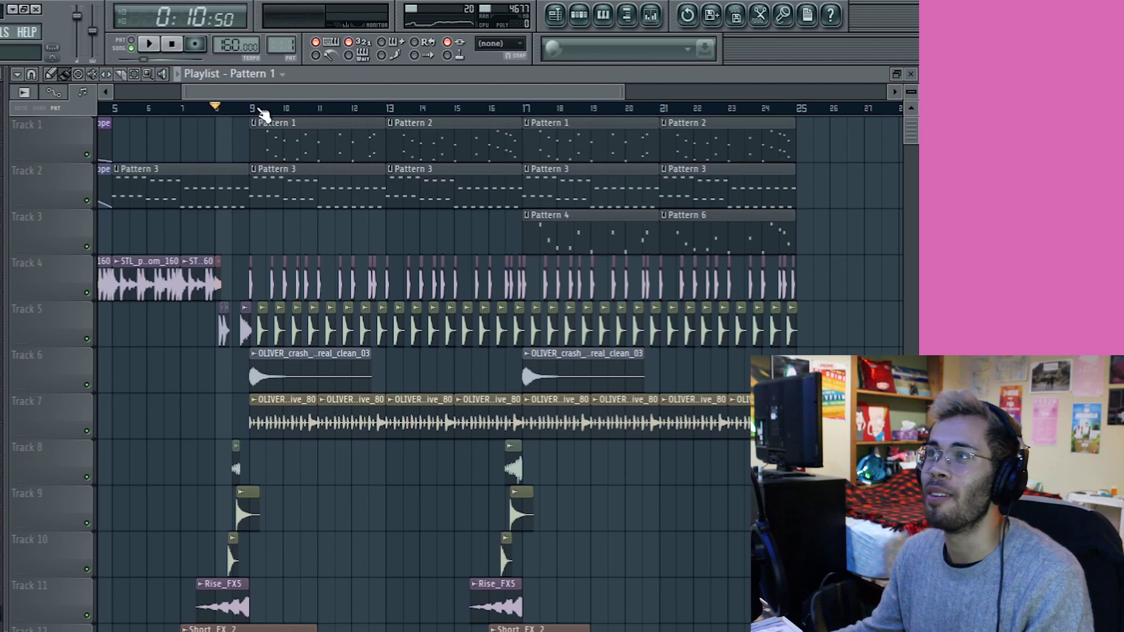
- Move the song position to bar 9 and look through the effect clips and Pattern 5 chords on the lower playlist tracks
{"action": "left_click", "coordinate": [252, 109]}
{"action": "scroll", "coordinate": [251, 109], "scroll_direction": "up", "scroll_amount": 3}
{"action": "scroll", "coordinate": [572, 269], "scroll_direction": "down", "scroll_amount": 5}
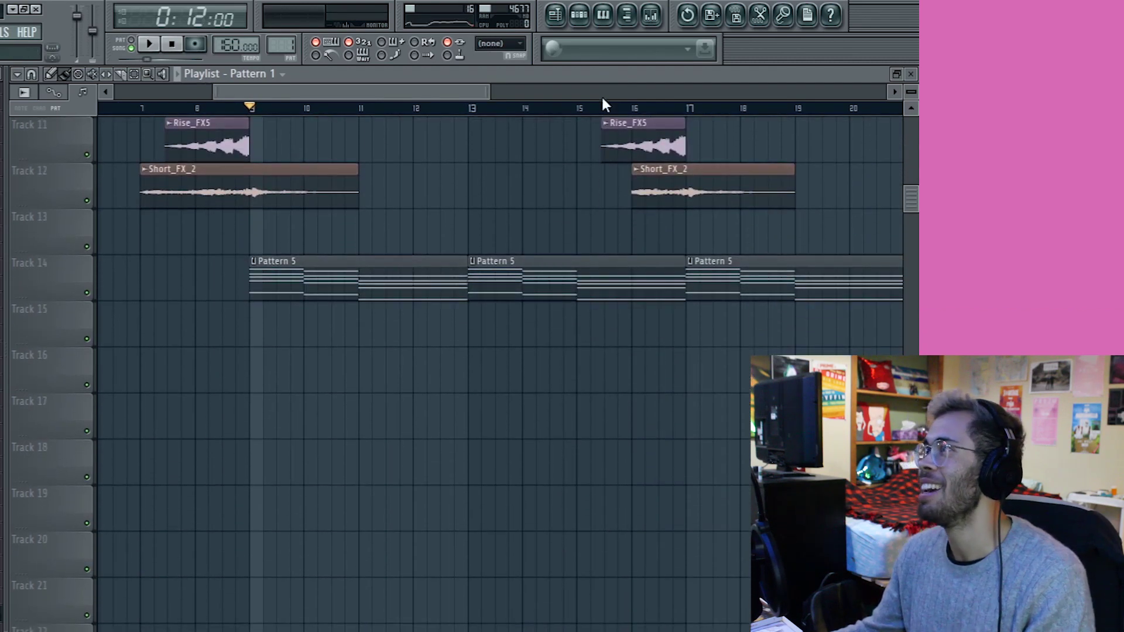
{"action": "scroll", "coordinate": [607, 107], "scroll_direction": "down", "scroll_amount": 3}
{"action": "scroll", "coordinate": [698, 238], "scroll_direction": "up", "scroll_amount": 6}
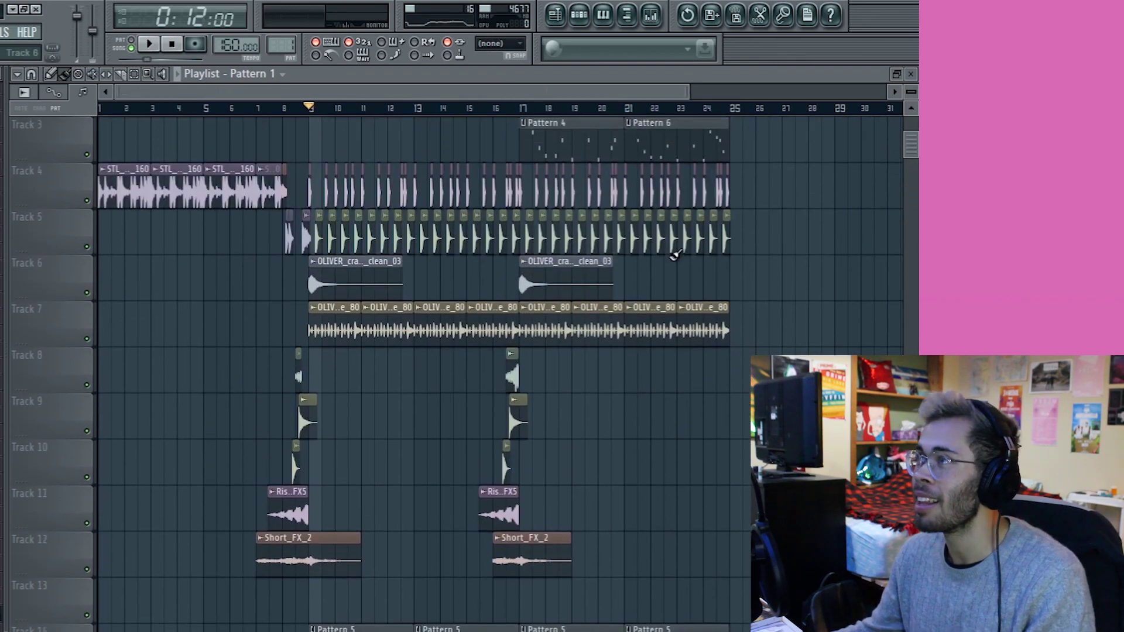
{"action": "scroll", "coordinate": [675, 255], "scroll_direction": "up", "scroll_amount": 2}
- Play the song from bar 5 and open the channel settings of the STL_percussion_loop_80s_tom_160 clip on Track 4
{"action": "left_click", "coordinate": [205, 109]}
{"action": "key", "text": "space"}
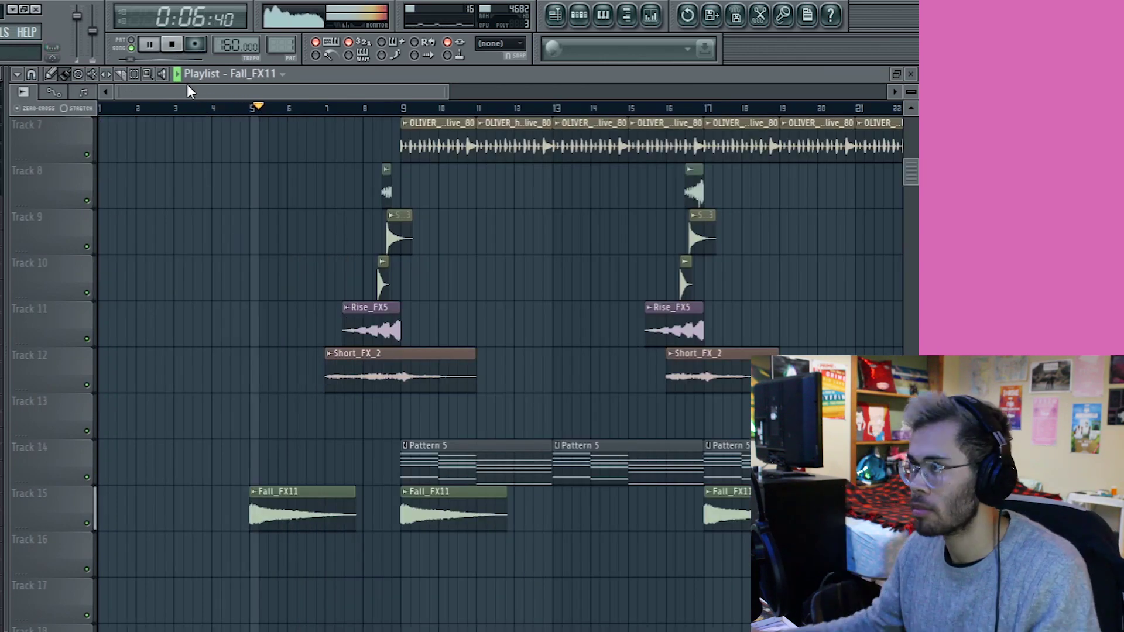
{"action": "scroll", "coordinate": [311, 241], "scroll_direction": "up", "scroll_amount": 5}
{"action": "double_click", "coordinate": [258, 230]}
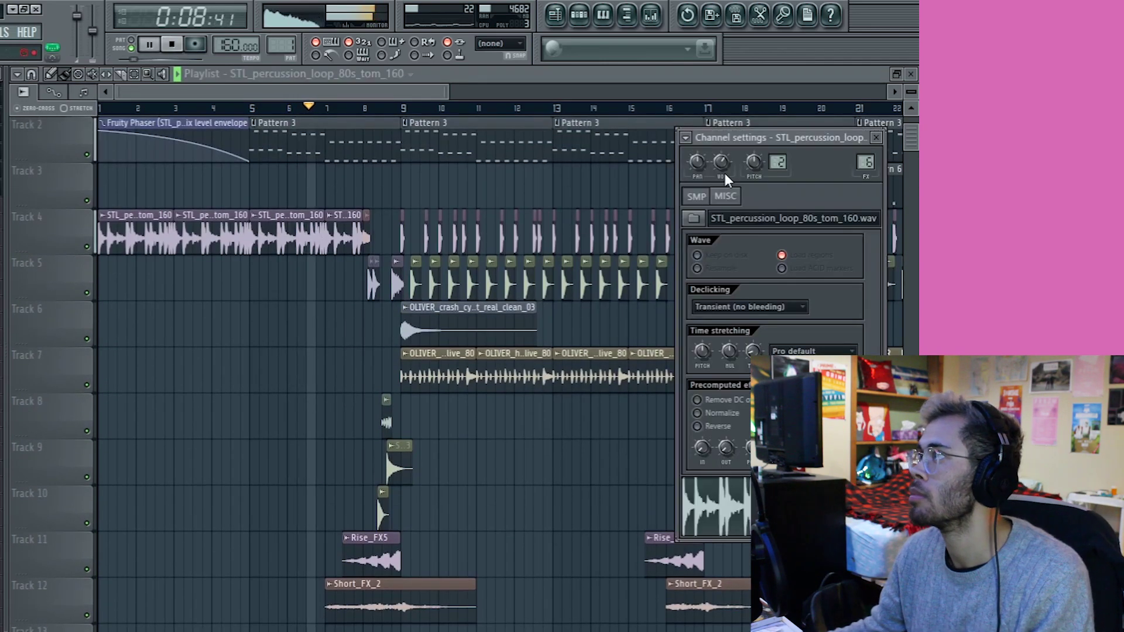
{"action": "left_click_drag", "start_coordinate": [345, 85], "coordinate": [359, 89]}
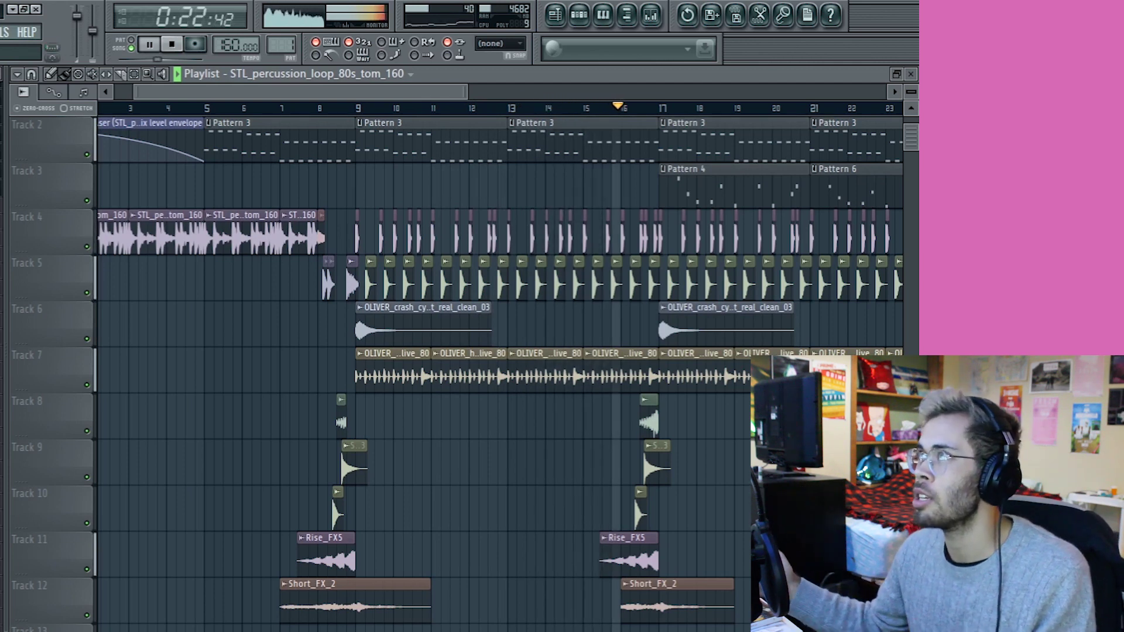
- Stop playback and look over the extended arrangement from bar 1 to bar 33
{"action": "key", "text": "space"}
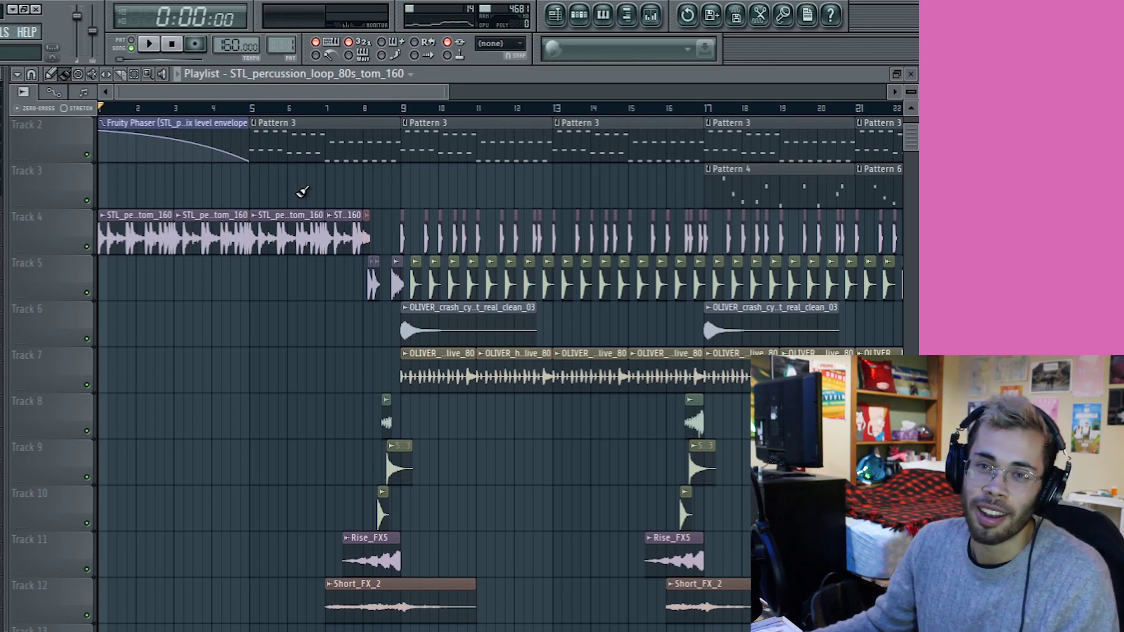
{"action": "scroll", "coordinate": [379, 110], "scroll_direction": "down", "scroll_amount": 3}
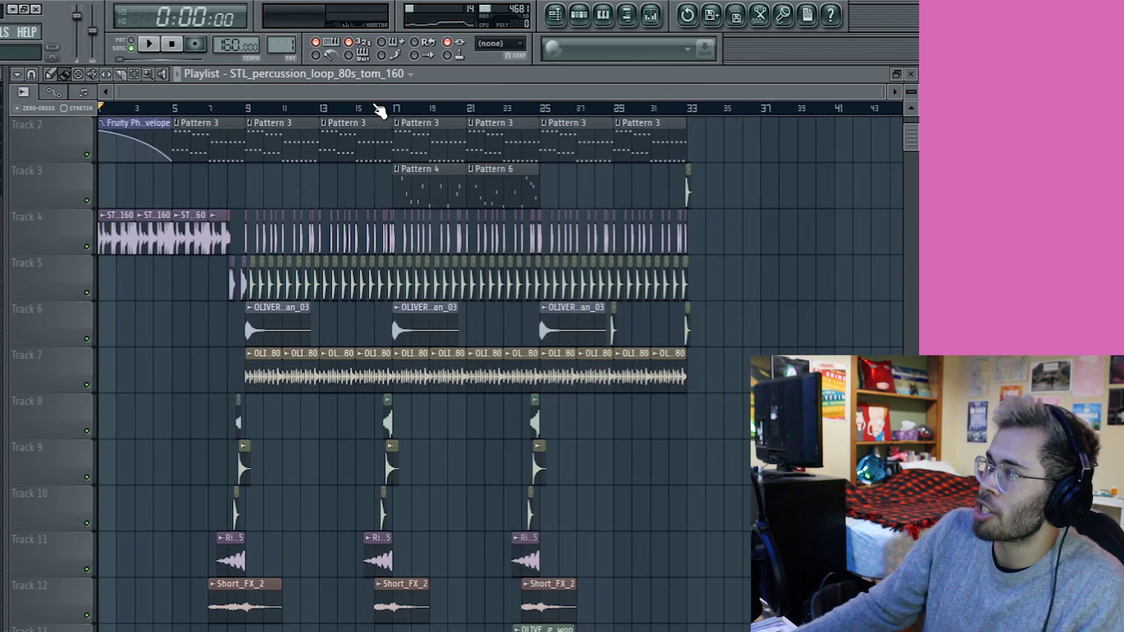
{"action": "scroll", "coordinate": [380, 110], "scroll_direction": "down", "scroll_amount": 1}
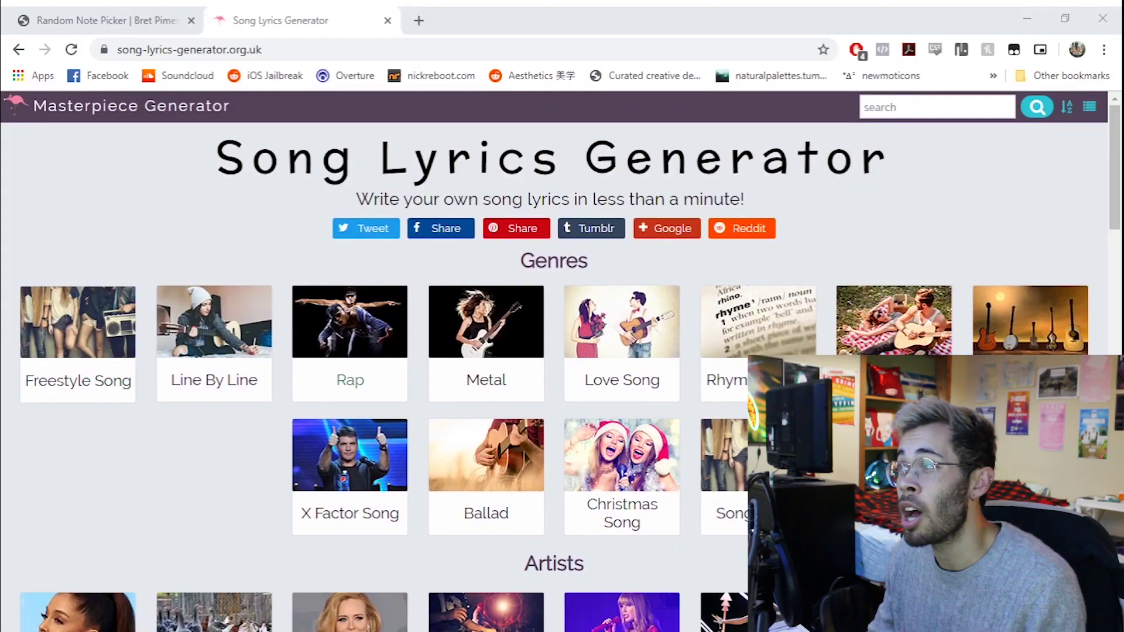
- In the browser, fill the Song Lyrics Generator form with smug, drummer, A girl, crush and night, and generate the ballad
{"action": "scroll", "coordinate": [555, 362], "scroll_direction": "down", "scroll_amount": 5}
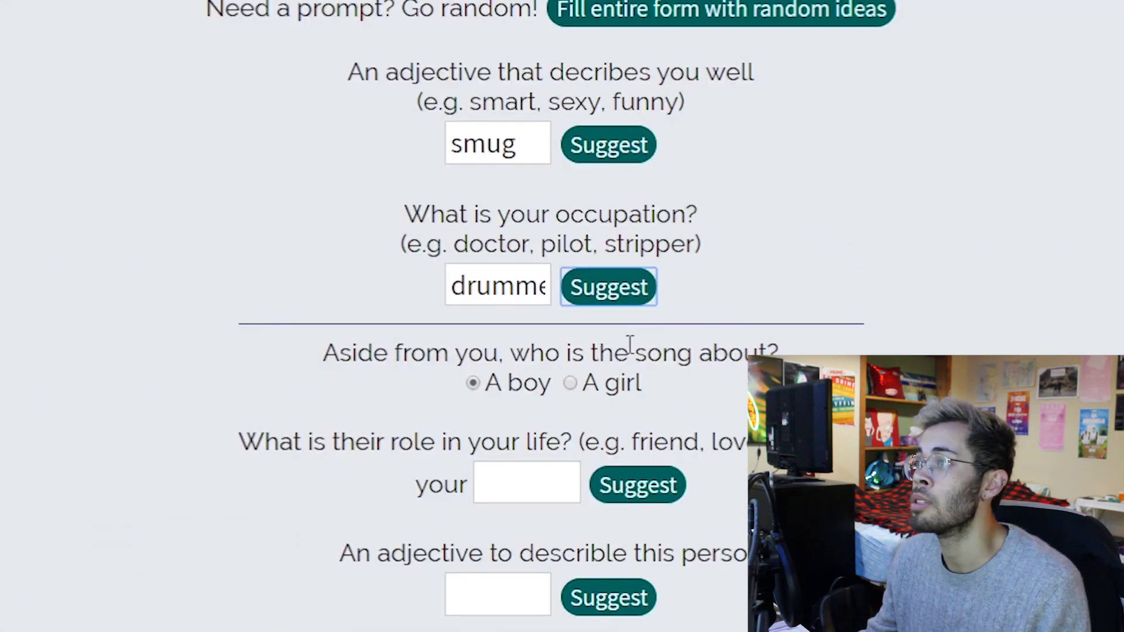
{"action": "left_click", "coordinate": [570, 384]}
{"action": "scroll", "coordinate": [567, 384], "scroll_direction": "down", "scroll_amount": 4}
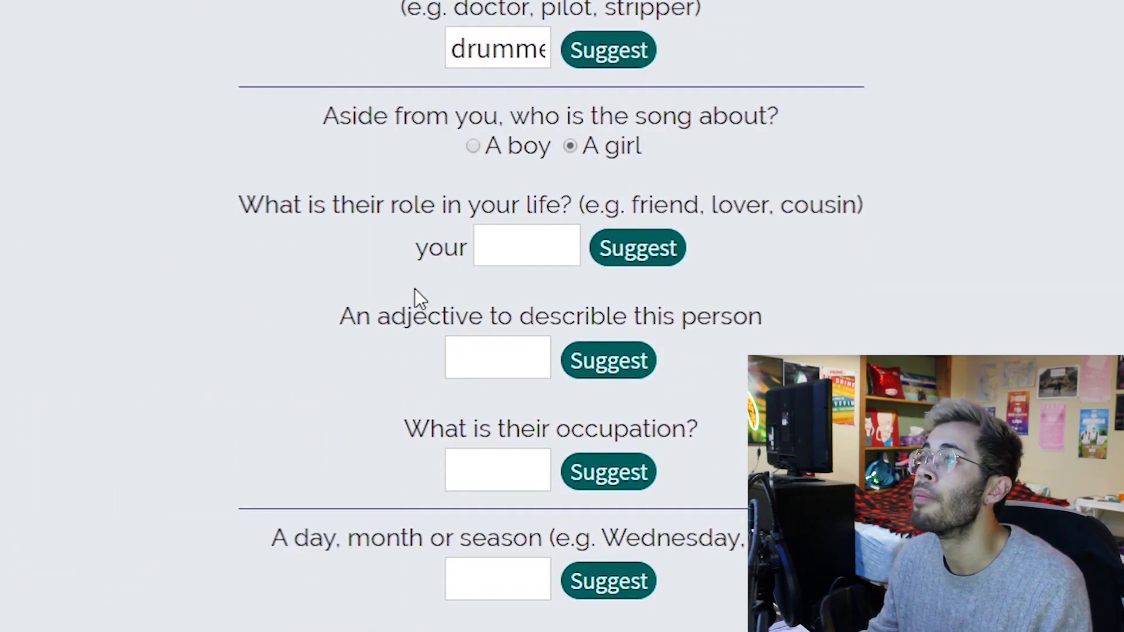
{"action": "scroll", "coordinate": [416, 295], "scroll_direction": "up", "scroll_amount": 2}
{"action": "left_click", "coordinate": [550, 380]}
{"action": "type", "text": "crush"}
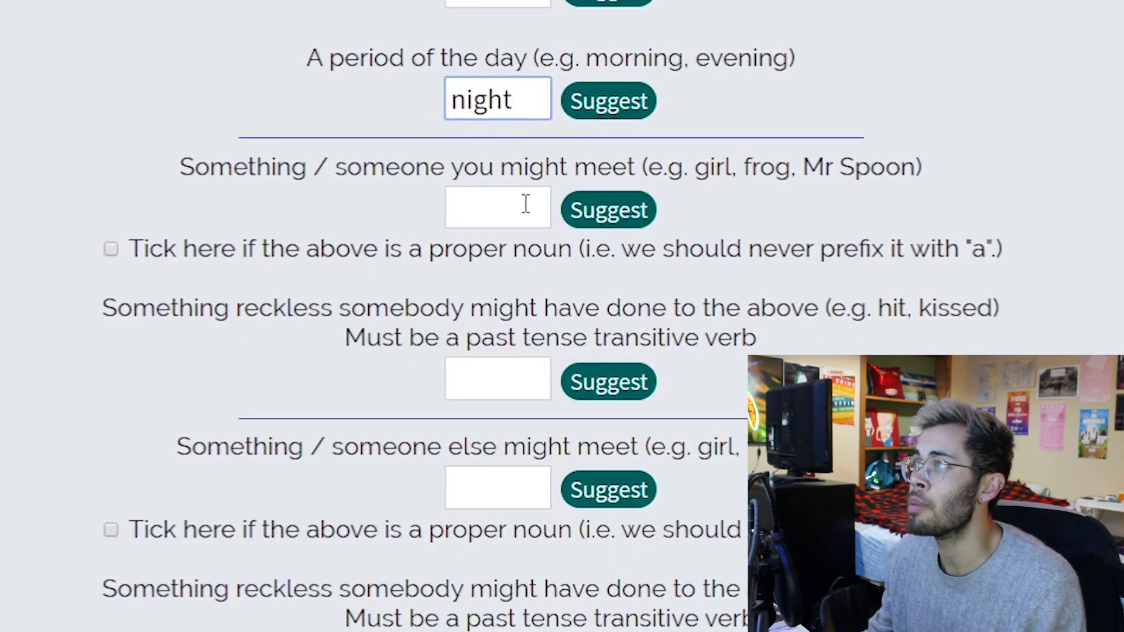
{"action": "left_click", "coordinate": [526, 203]}
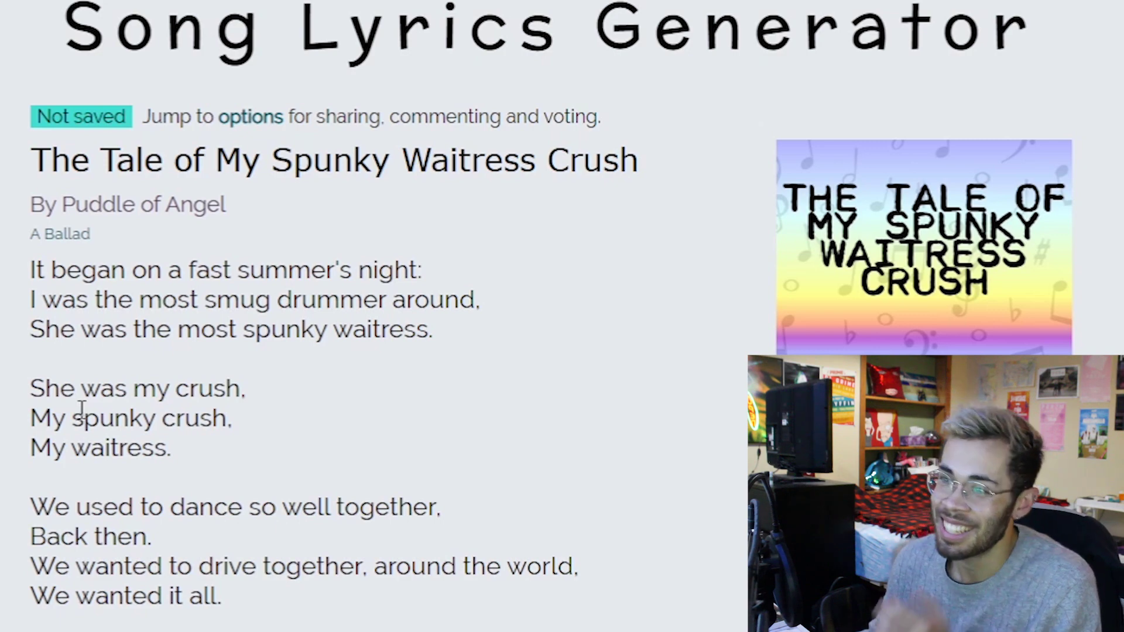
- Read through the verses of the generated ballad "The Tale of My Spunky Waitress Crush"
{"action": "scroll", "coordinate": [80, 408], "scroll_direction": "down", "scroll_amount": 8}
{"action": "left_click_drag", "start_coordinate": [108, 212], "coordinate": [240, 241]}
{"action": "left_click", "coordinate": [255, 245]}
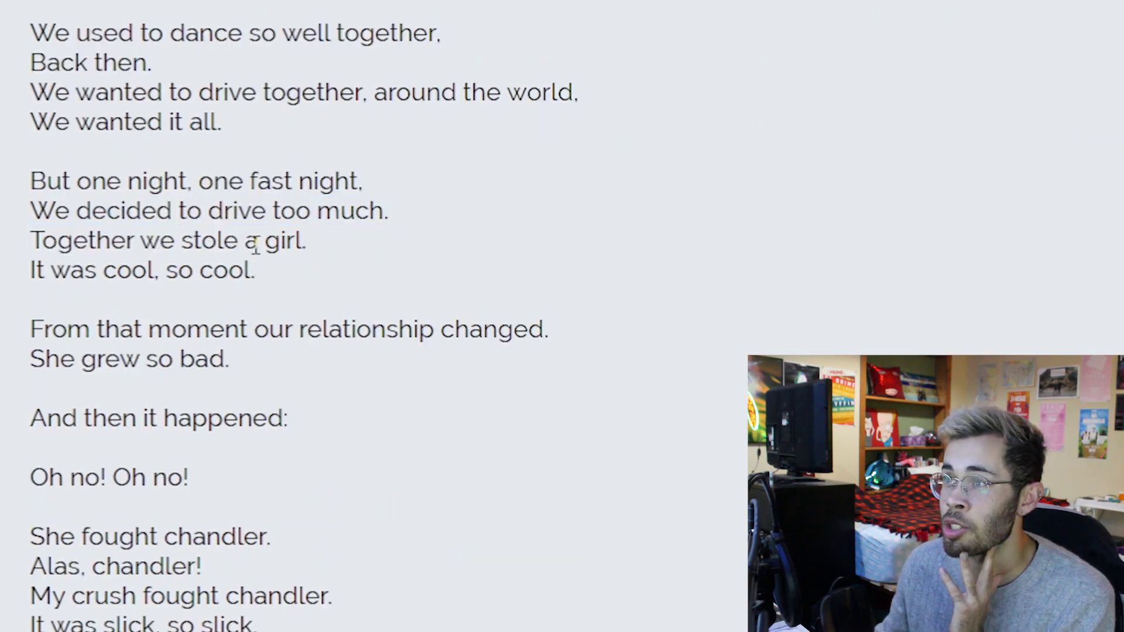
{"action": "scroll", "coordinate": [186, 346], "scroll_direction": "down", "scroll_amount": 4}
{"action": "left_click_drag", "start_coordinate": [95, 121], "coordinate": [227, 121]}
{"action": "left_click", "coordinate": [189, 198]}
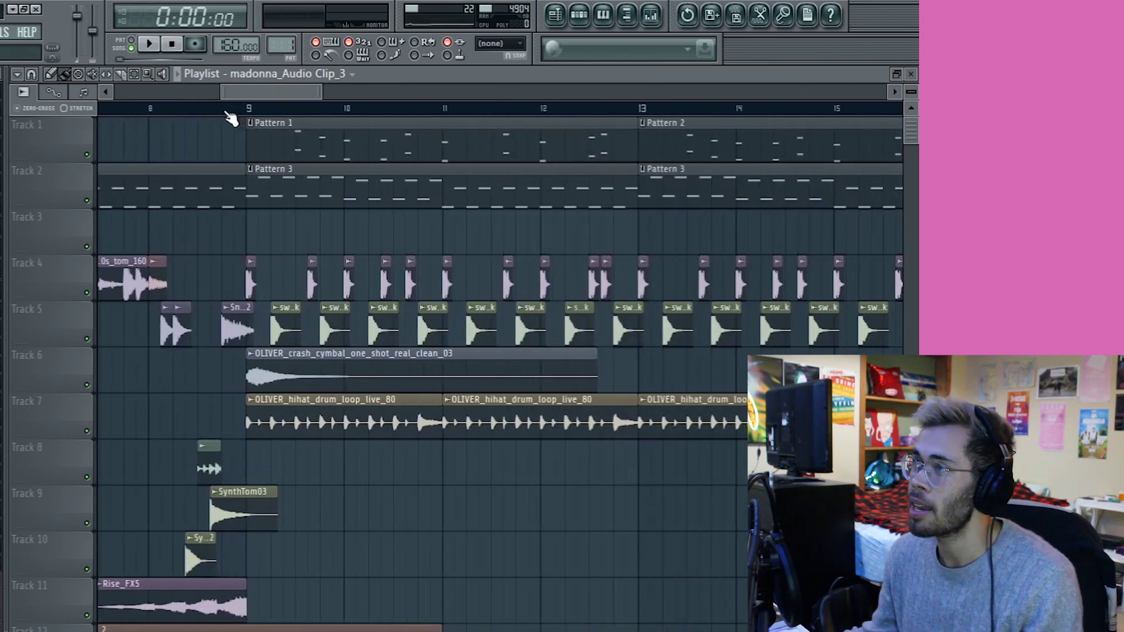
- Back in FL Studio, look over the madonna vocal clips on Tracks 17 to 19 and set the song position to bar 9
{"action": "scroll", "coordinate": [402, 352], "scroll_direction": "up", "scroll_amount": 3}
{"action": "scroll", "coordinate": [397, 347], "scroll_direction": "down", "scroll_amount": 5}
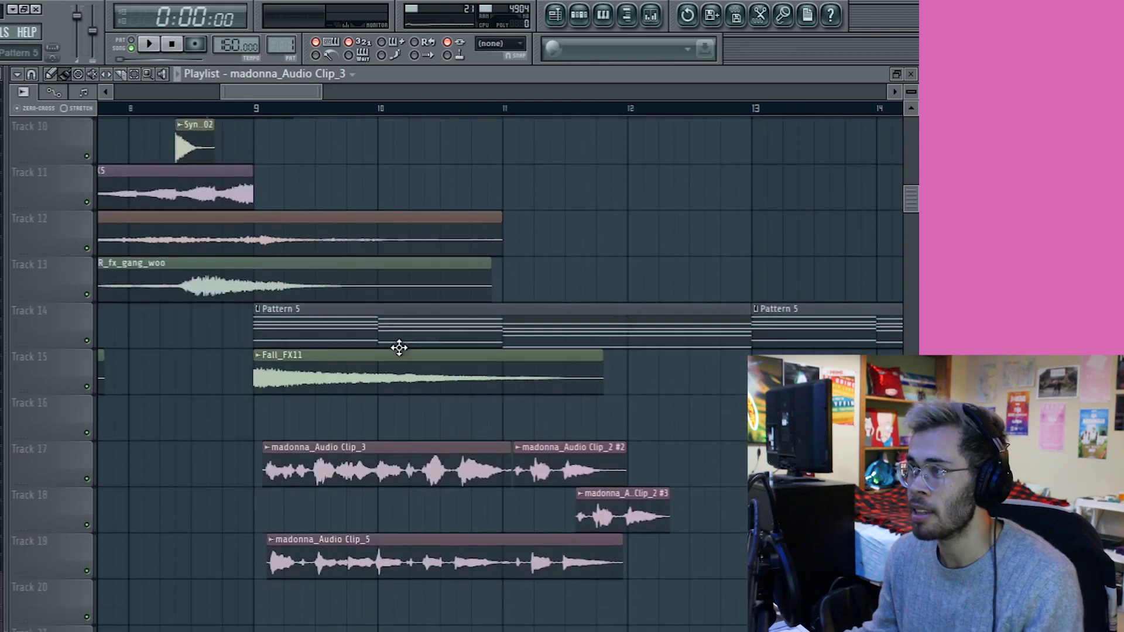
{"action": "scroll", "coordinate": [406, 347], "scroll_direction": "up", "scroll_amount": 3}
{"action": "left_click_drag", "start_coordinate": [276, 93], "coordinate": [293, 94]}
{"action": "left_click", "coordinate": [129, 108]}
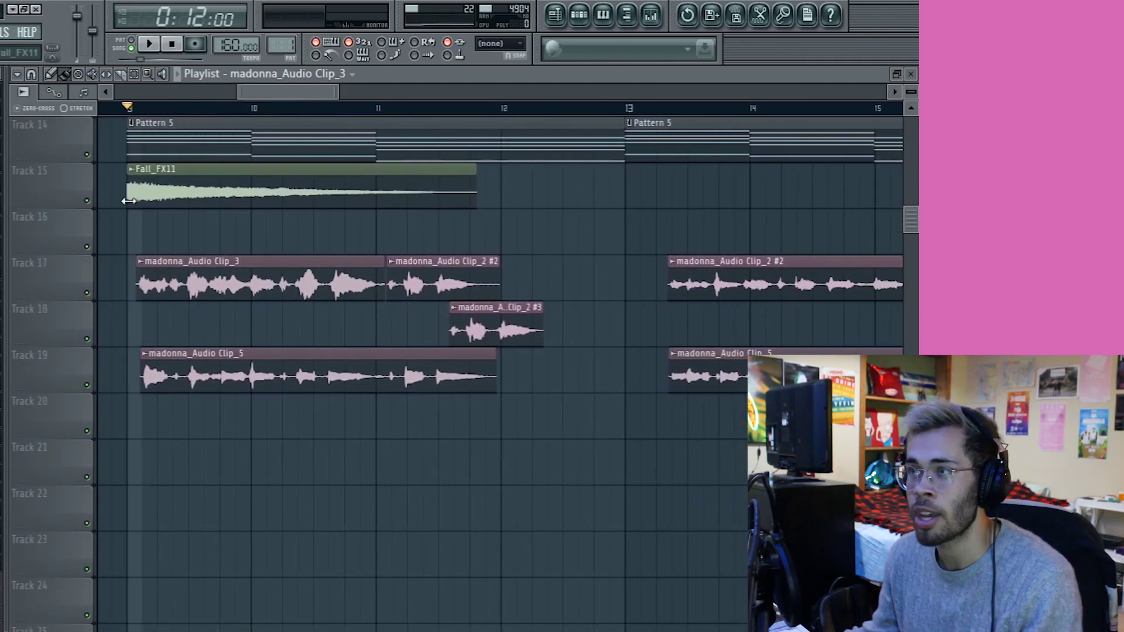
- Open the mixer, inspect the Fruity Chorus settings on the madonna_Audio Clip_2 insert, and close the effect window
{"action": "left_click", "coordinate": [90, 388]}
{"action": "left_click", "coordinate": [651, 16]}
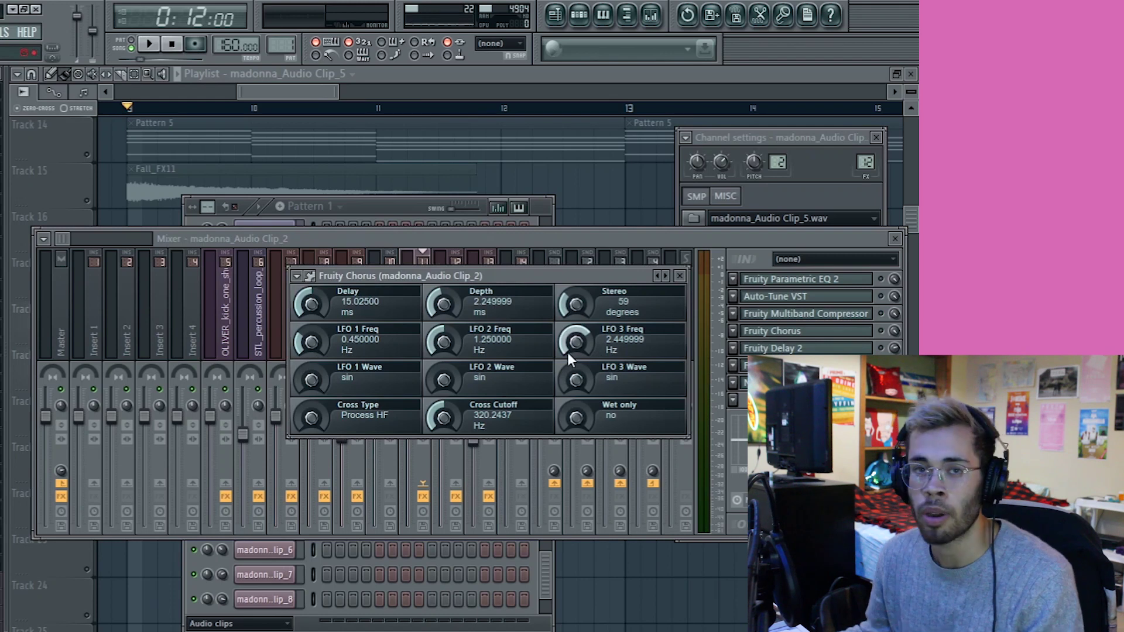
{"action": "left_click_drag", "start_coordinate": [531, 278], "coordinate": [476, 261]}
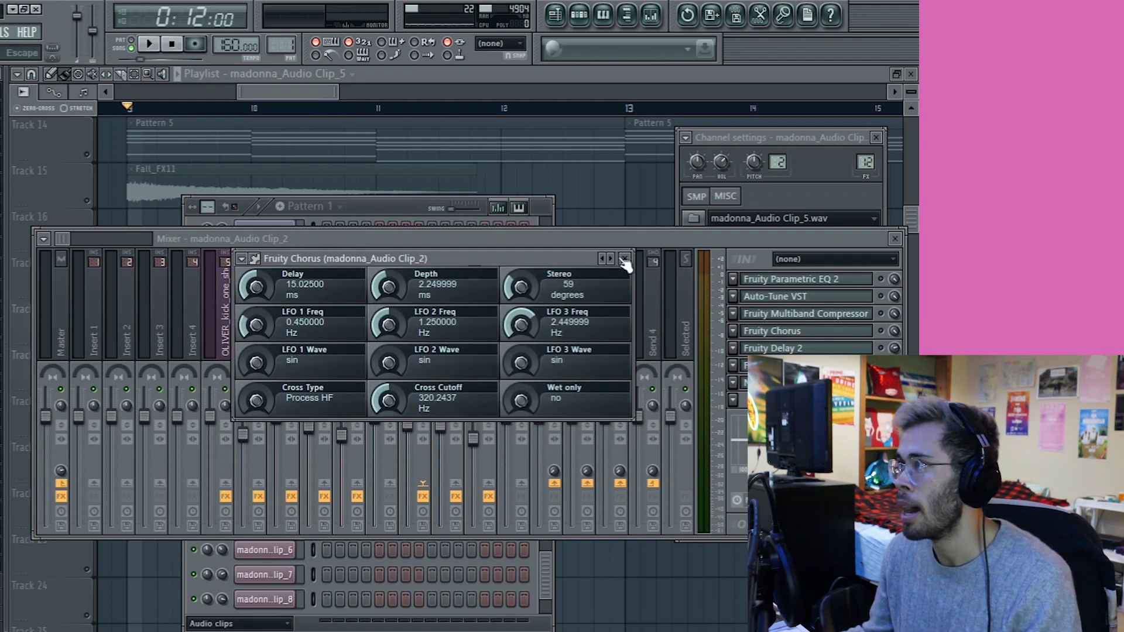
{"action": "left_click", "coordinate": [626, 259]}
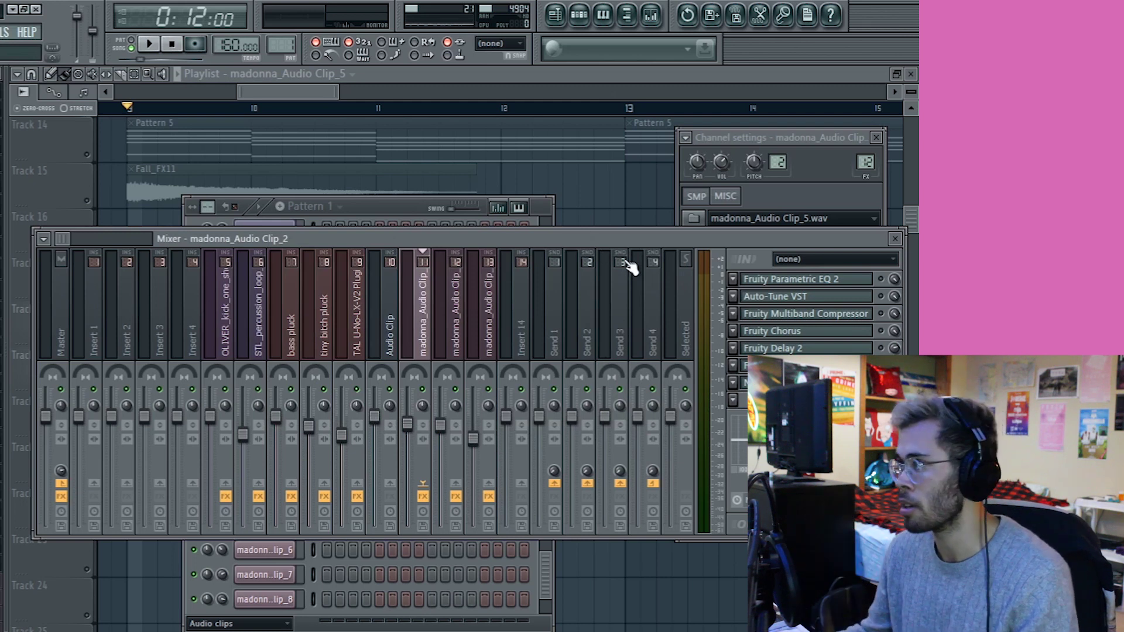
- Inspect the Fruity Delay 2 settings on the madonna_Audio Clip_2 insert and close the effect and mixer windows
{"action": "left_click", "coordinate": [822, 348]}
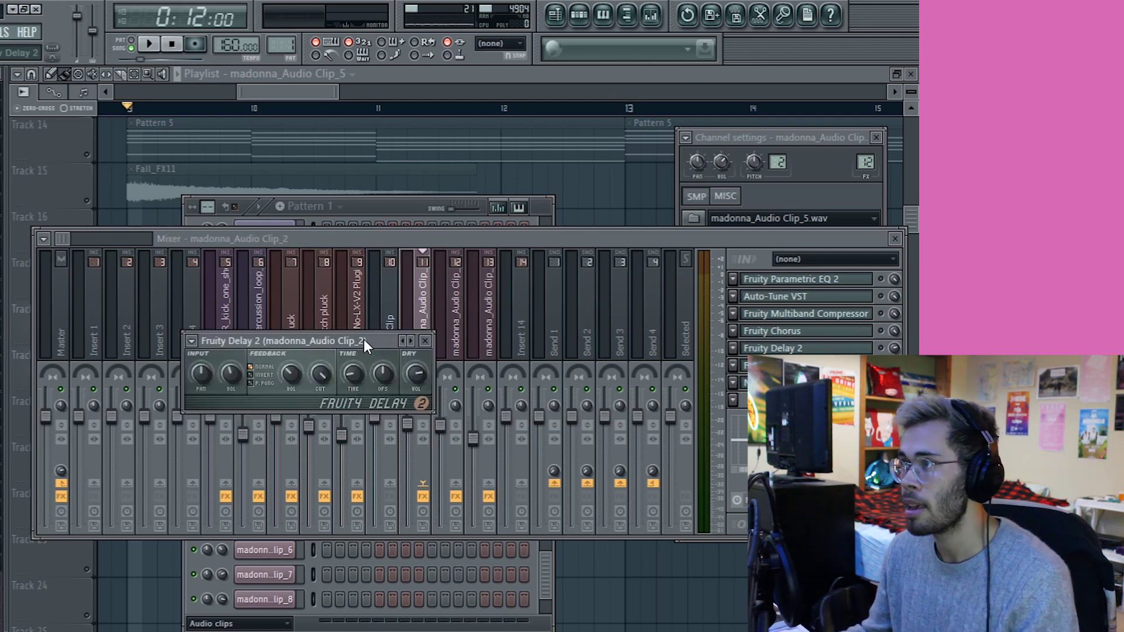
{"action": "left_click_drag", "start_coordinate": [364, 341], "coordinate": [376, 333]}
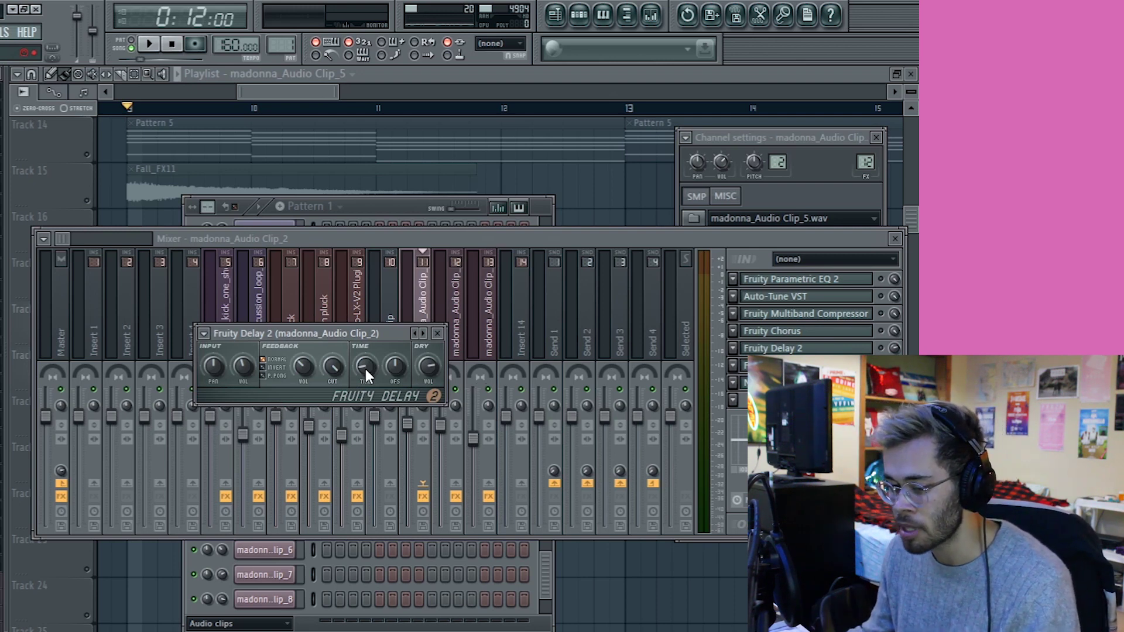
{"action": "key", "text": "Escape"}
{"action": "left_click", "coordinate": [314, 98]}
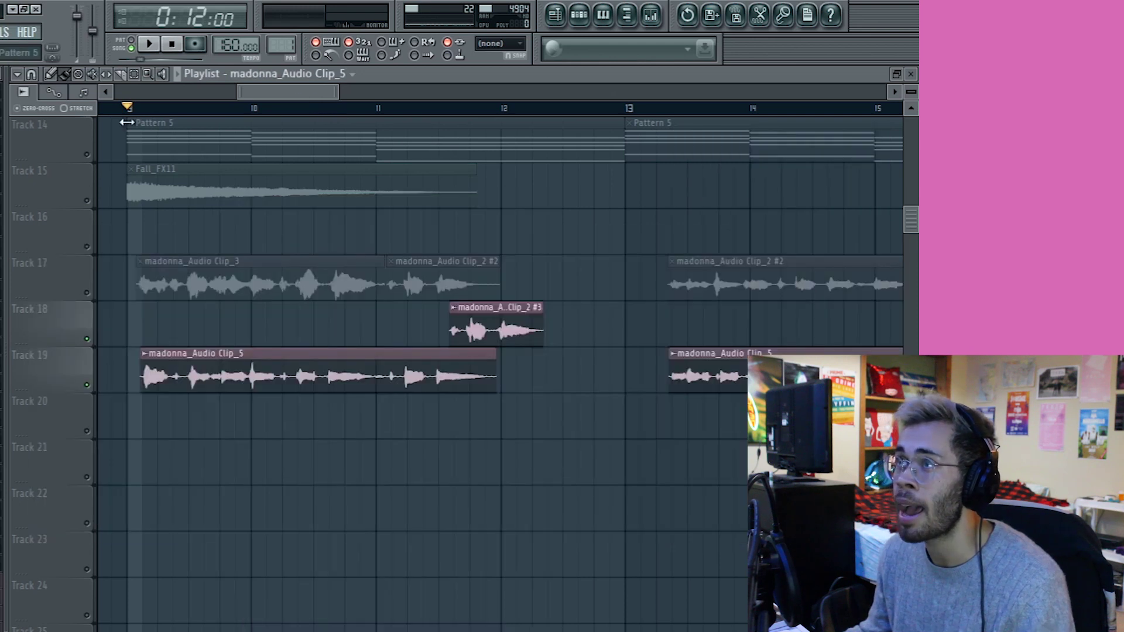
- Solo Track 17 and play its madonna vocal clips from bar 9 without the insert effects
{"action": "scroll", "coordinate": [138, 107], "scroll_direction": "up", "scroll_amount": 1}
{"action": "scroll", "coordinate": [142, 111], "scroll_direction": "up", "scroll_amount": 2}
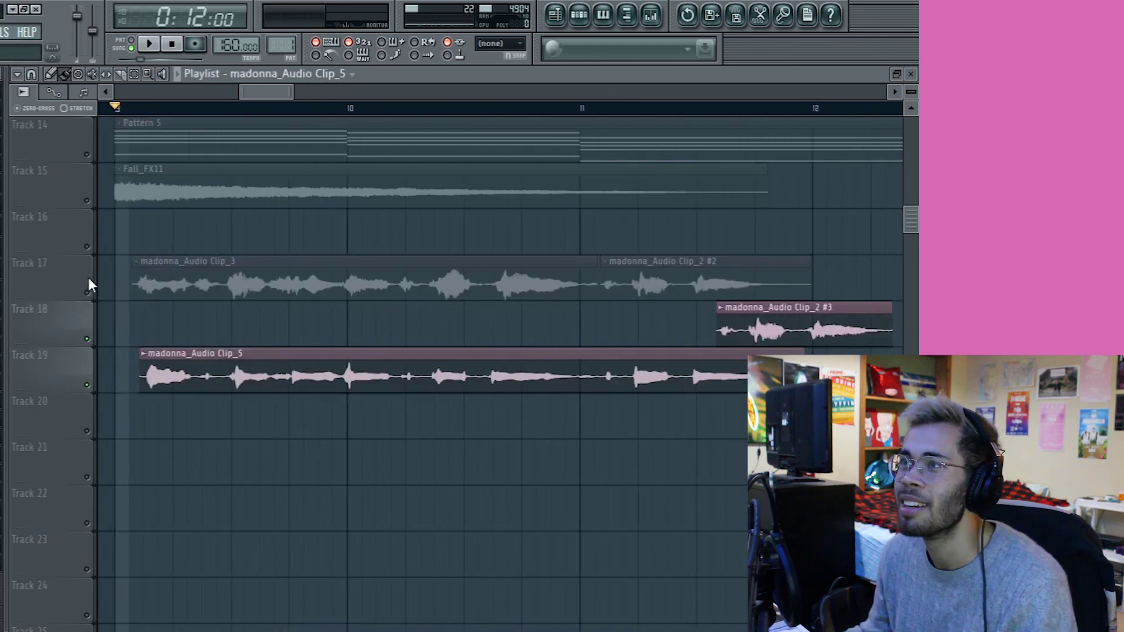
{"action": "left_click", "coordinate": [93, 297]}
{"action": "key", "text": "space"}
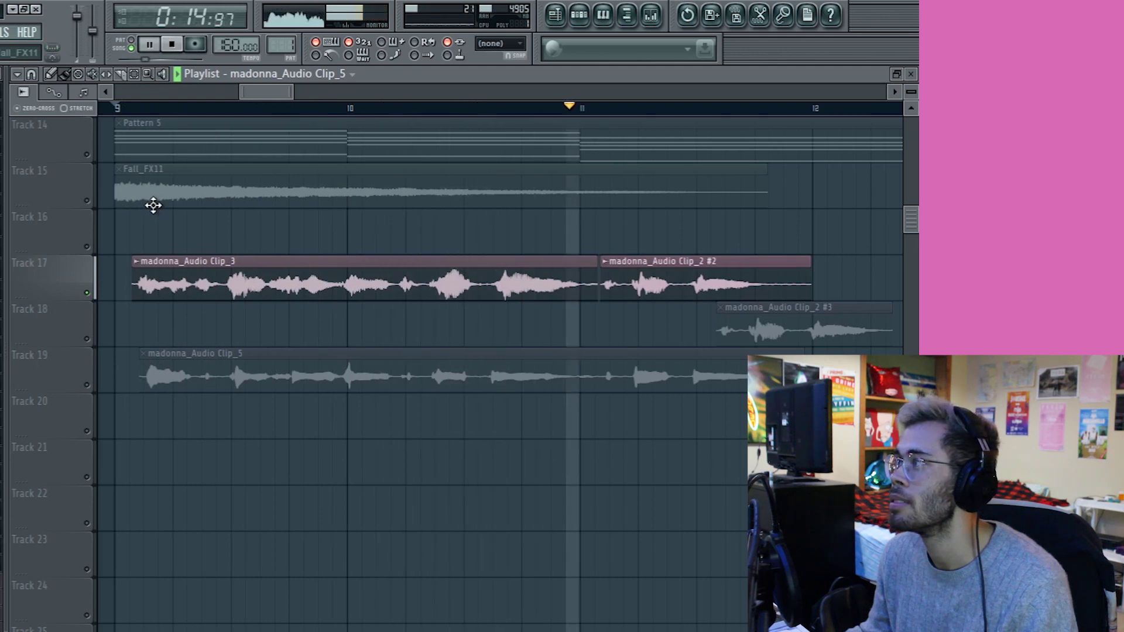
{"action": "key", "text": "space"}
- Enable the effects on the madonna_Audio Clip_2 mixer insert and play Track 17 again from bar 9
{"action": "scroll", "coordinate": [222, 108], "scroll_direction": "down", "scroll_amount": 2}
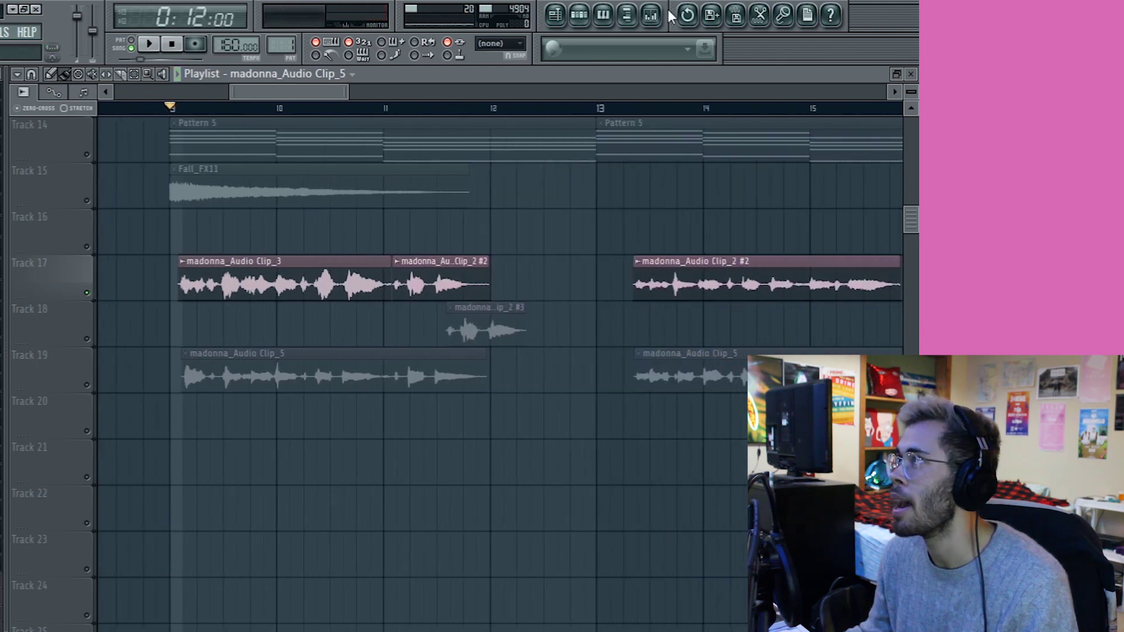
{"action": "key", "text": "F9"}
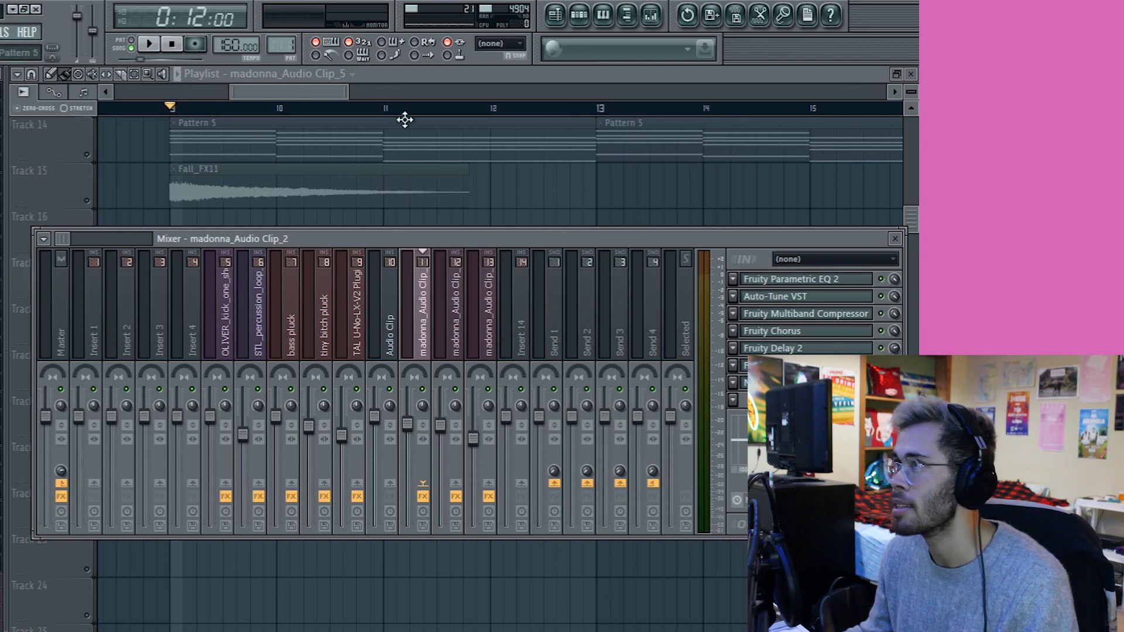
{"action": "left_click", "coordinate": [288, 91]}
{"action": "key", "text": "space"}
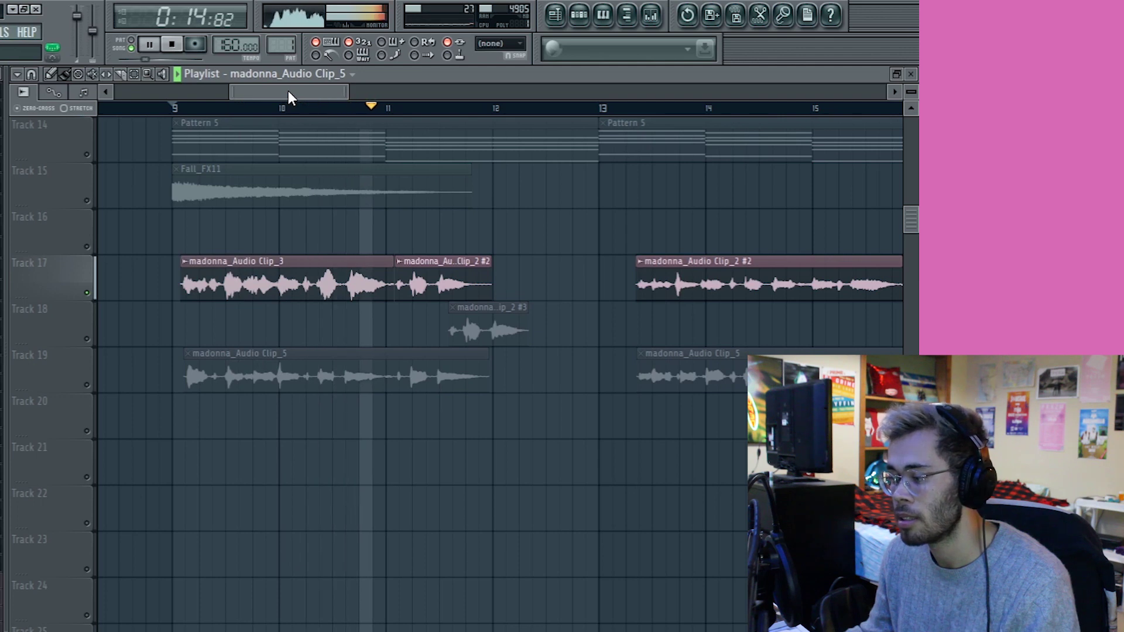
{"action": "key", "text": "space"}
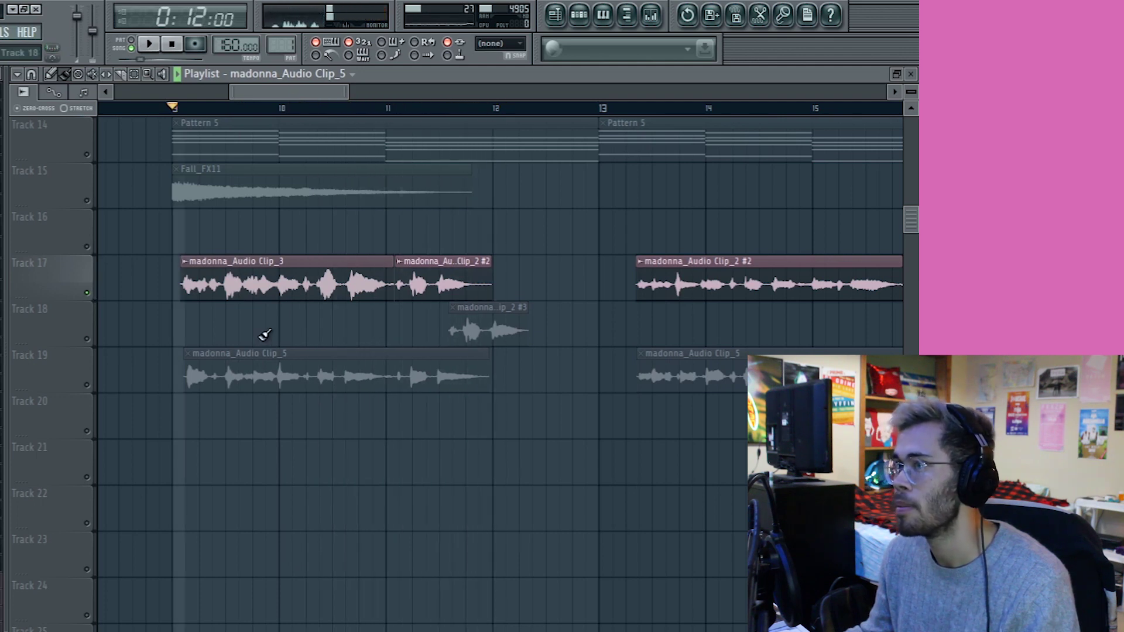
- Unmute Track 18 alongside Track 17 and play both vocal layers from bar 11
{"action": "left_click", "coordinate": [86, 338]}
{"action": "left_click", "coordinate": [391, 109]}
{"action": "key", "text": "space"}
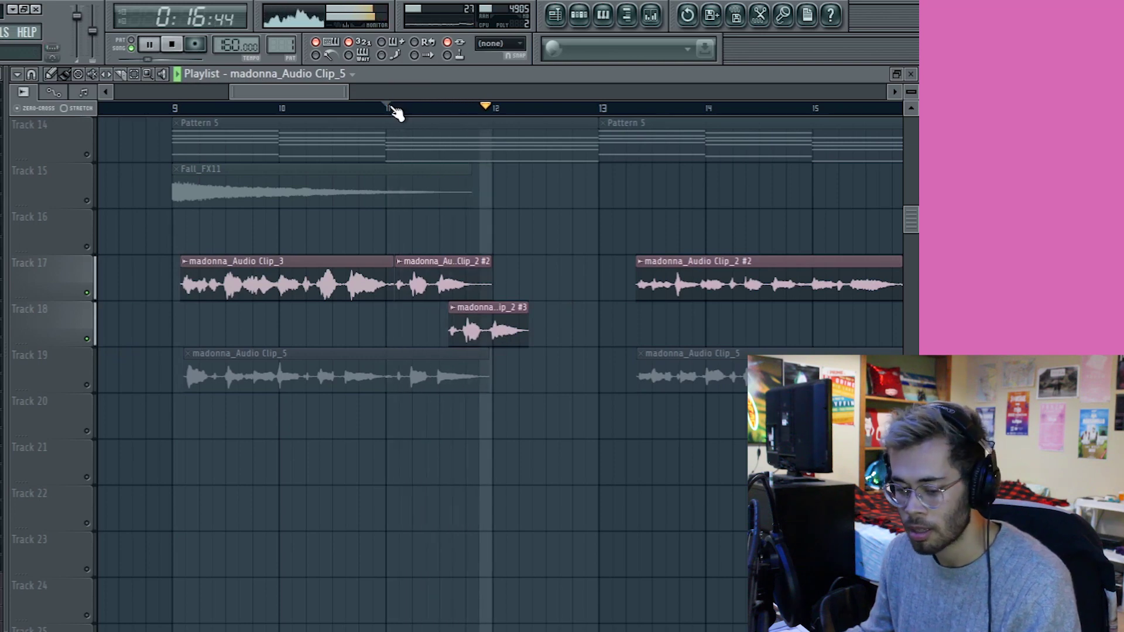
{"action": "scroll", "coordinate": [388, 110], "scroll_direction": "down", "scroll_amount": 2}
{"action": "key", "text": "space"}
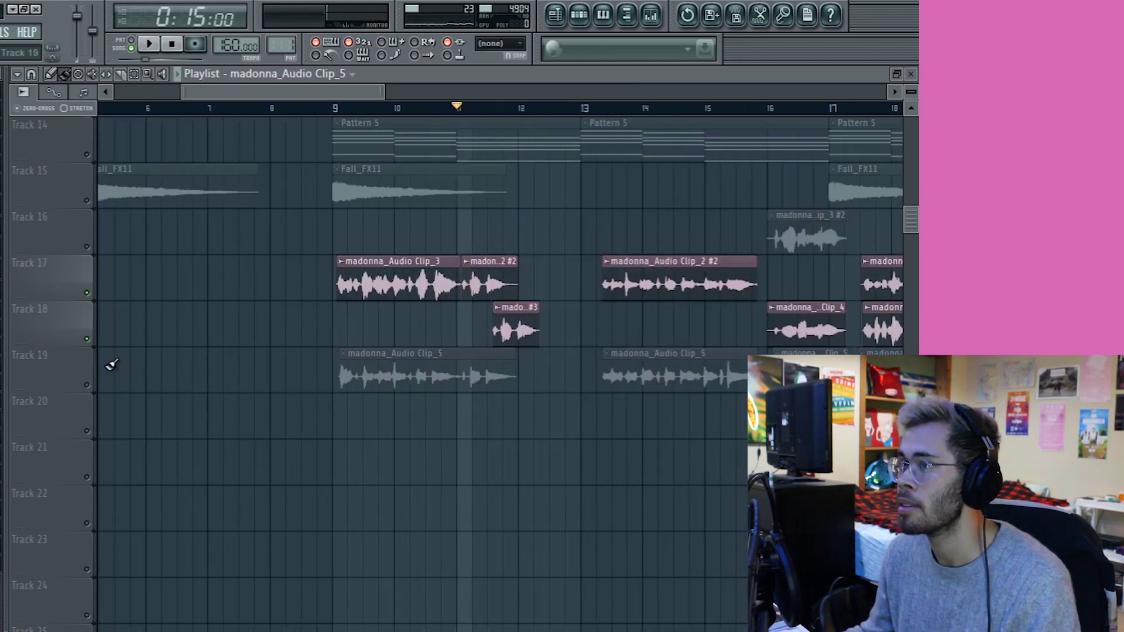
- Solo Track 19 and play its madonna_Audio Clip_5 vocal from bar 9
{"action": "right_click", "coordinate": [88, 385]}
{"action": "left_click", "coordinate": [335, 108]}
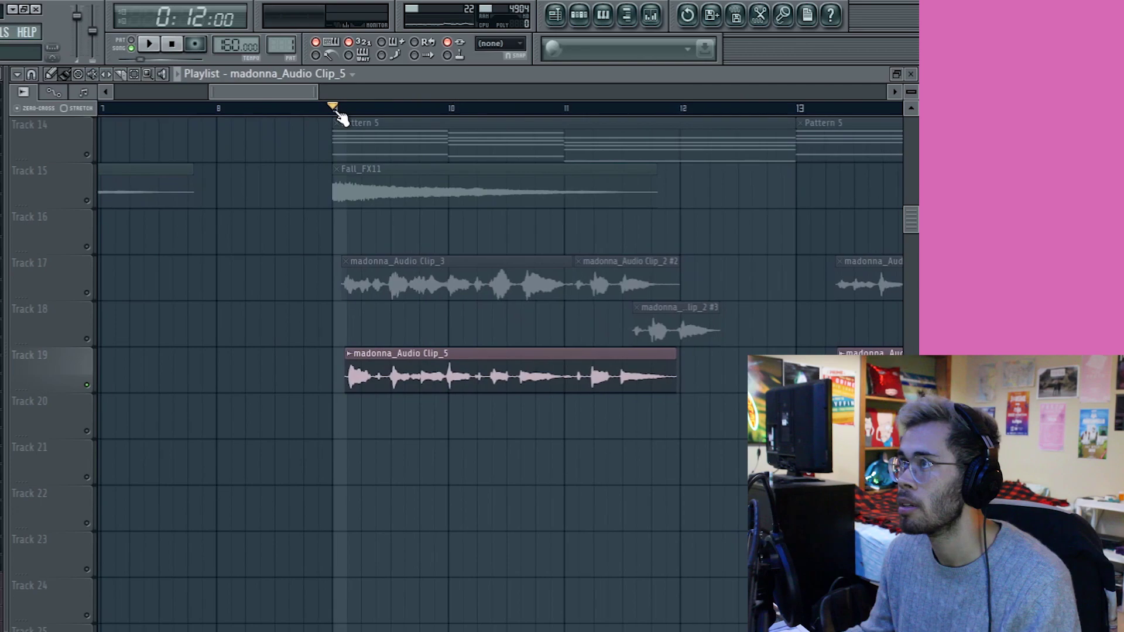
{"action": "key", "text": "space"}
{"action": "scroll", "coordinate": [307, 92], "scroll_direction": "up", "scroll_amount": 2}
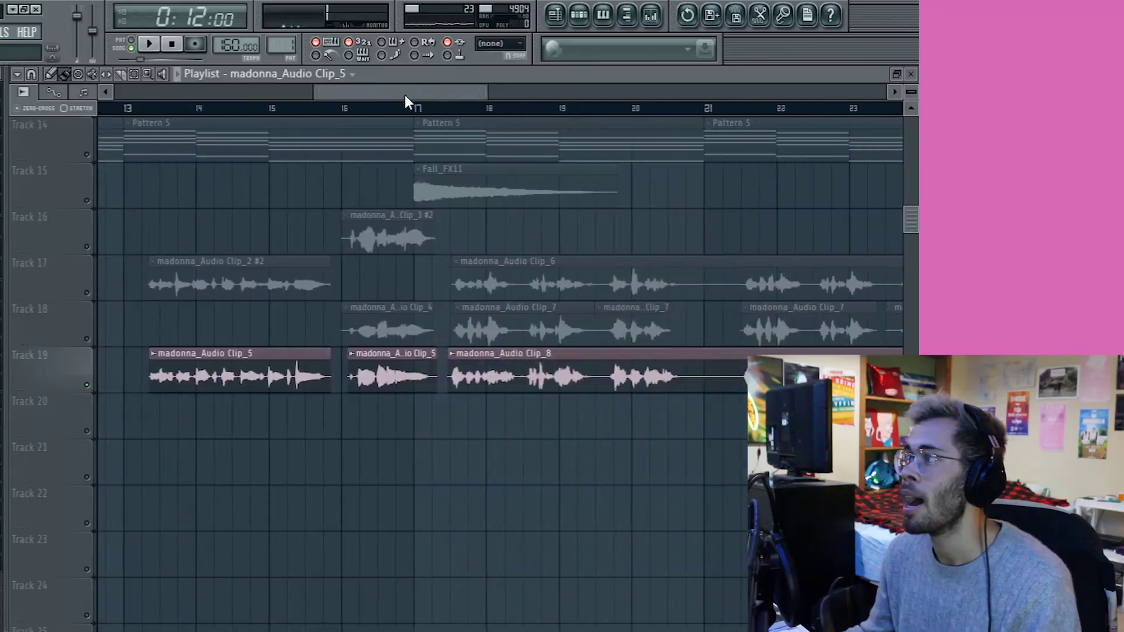
- Set the song position to the start of madonna_Audio Clip_8, just past bar 17, and unmute Tracks 17, 18 and 19 together
{"action": "scroll", "coordinate": [405, 95], "scroll_direction": "right", "scroll_amount": 2}
{"action": "left_click", "coordinate": [363, 108]}
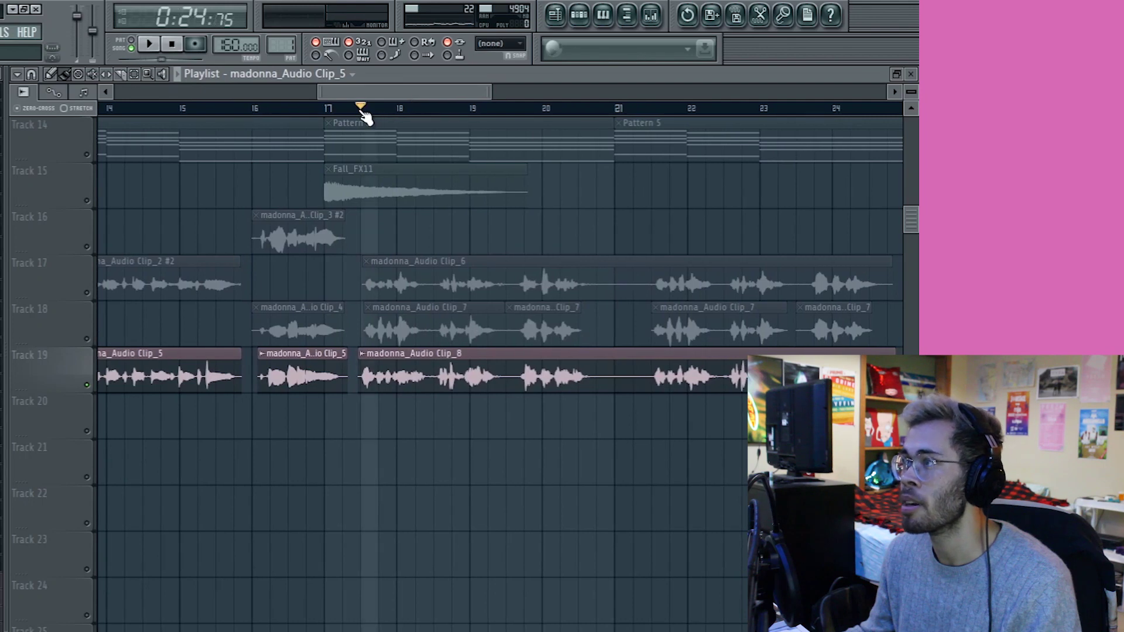
{"action": "left_click", "coordinate": [92, 295]}
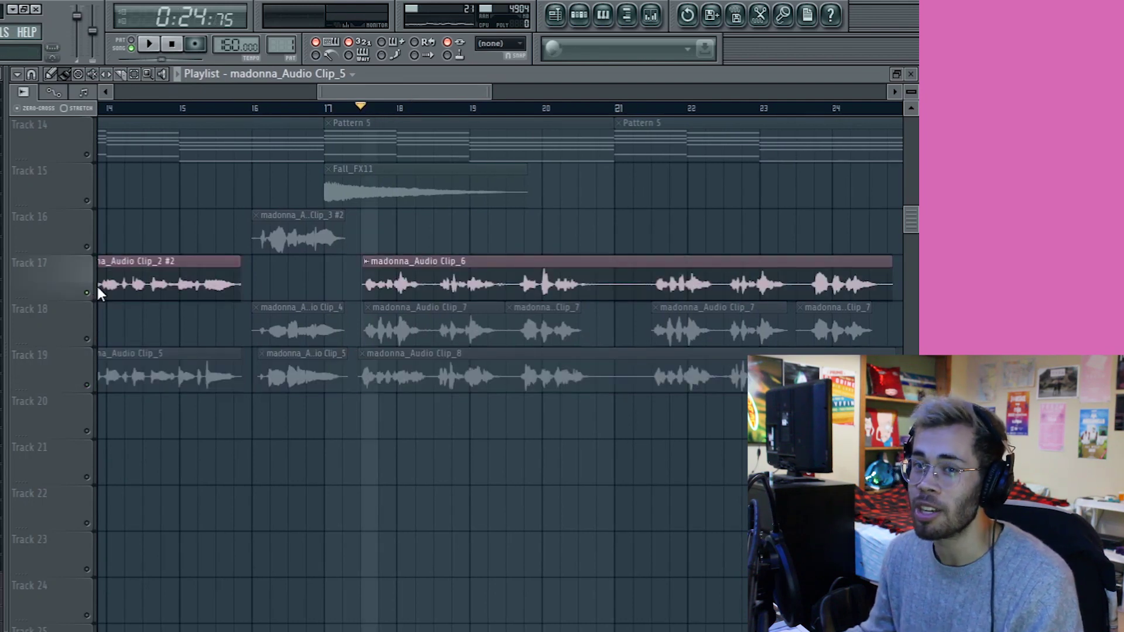
{"action": "left_click", "coordinate": [97, 349]}
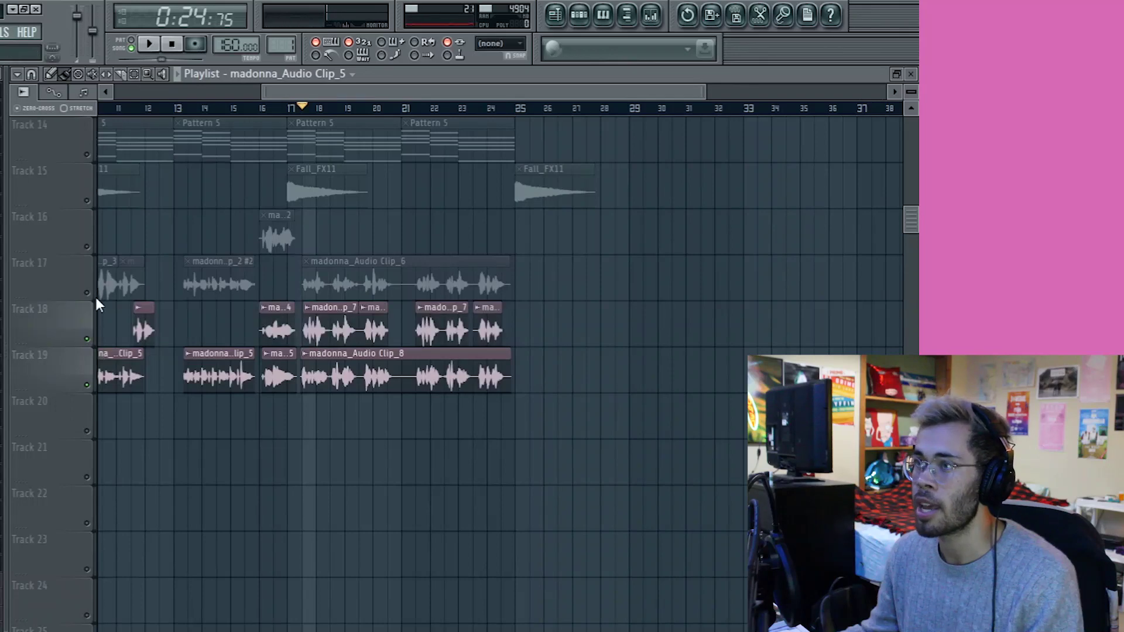
{"action": "left_click", "coordinate": [87, 292]}
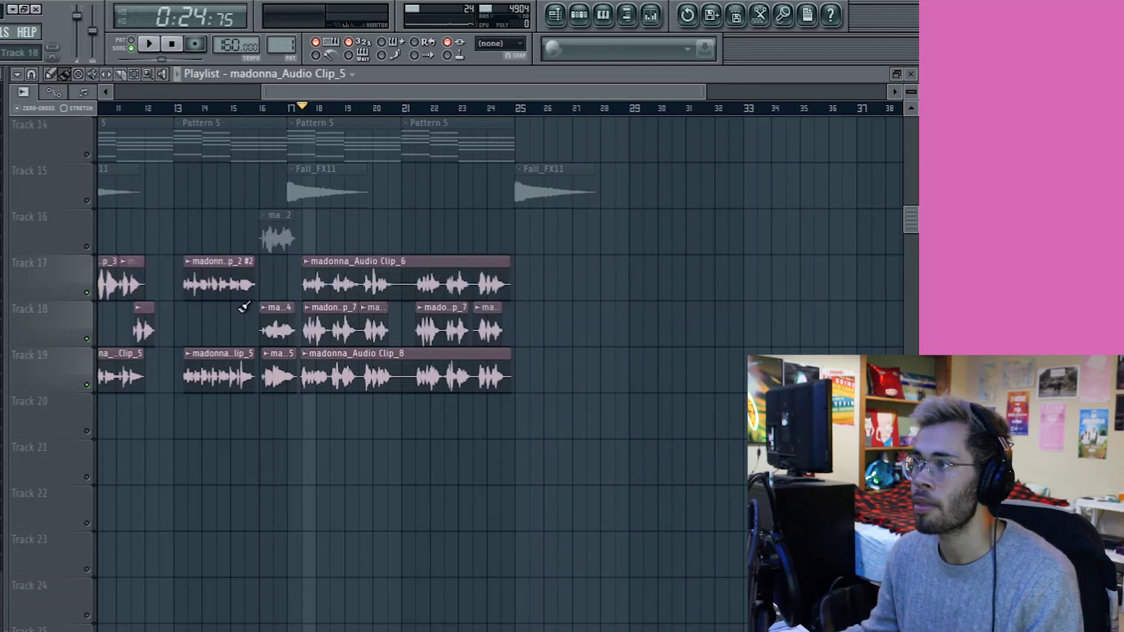
- Play the layered vocals of Tracks 17 to 19 from the start of madonna_Audio Clip_8, then stop playback
{"action": "scroll", "coordinate": [322, 108], "scroll_direction": "up", "scroll_amount": 6}
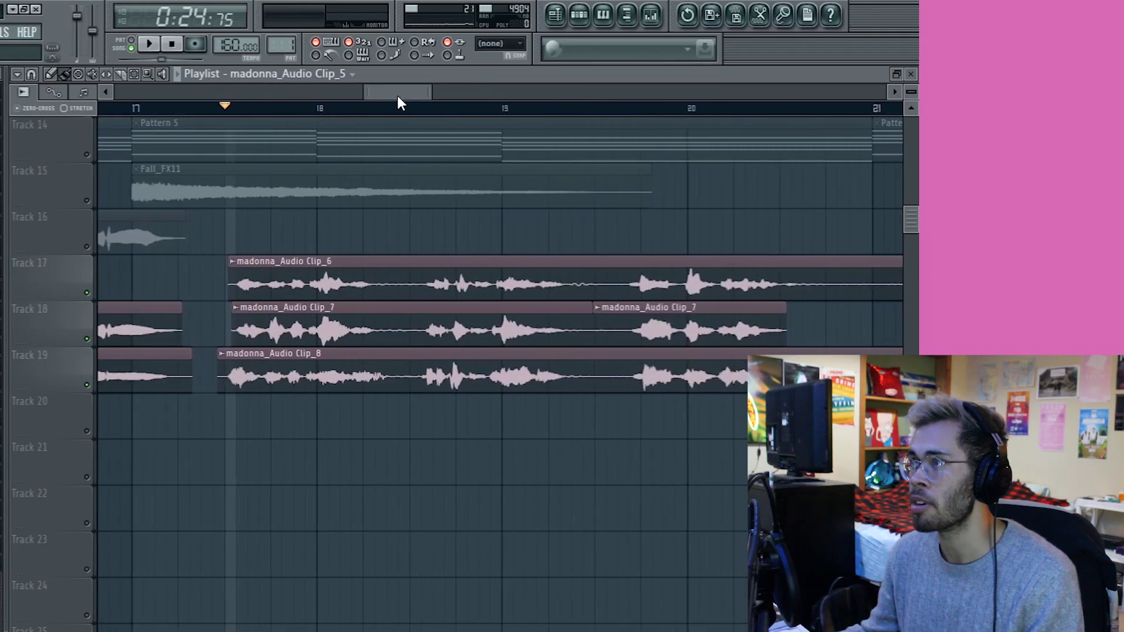
{"action": "key", "text": "space"}
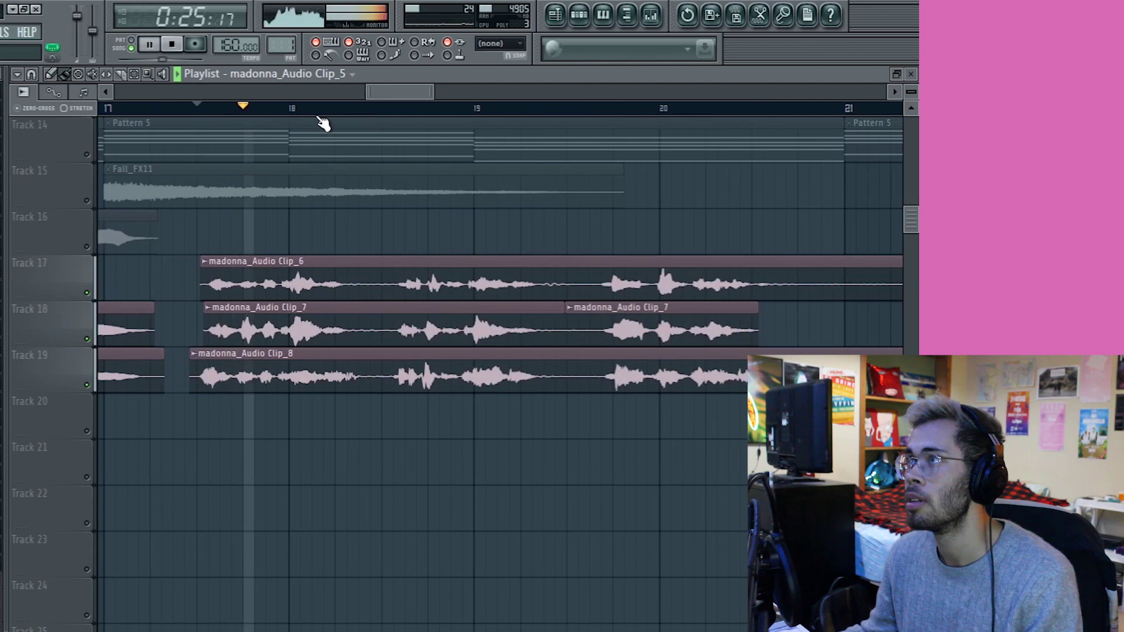
{"action": "scroll", "coordinate": [321, 120], "scroll_direction": "down", "scroll_amount": 5}
{"action": "scroll", "coordinate": [322, 123], "scroll_direction": "down", "scroll_amount": 3}
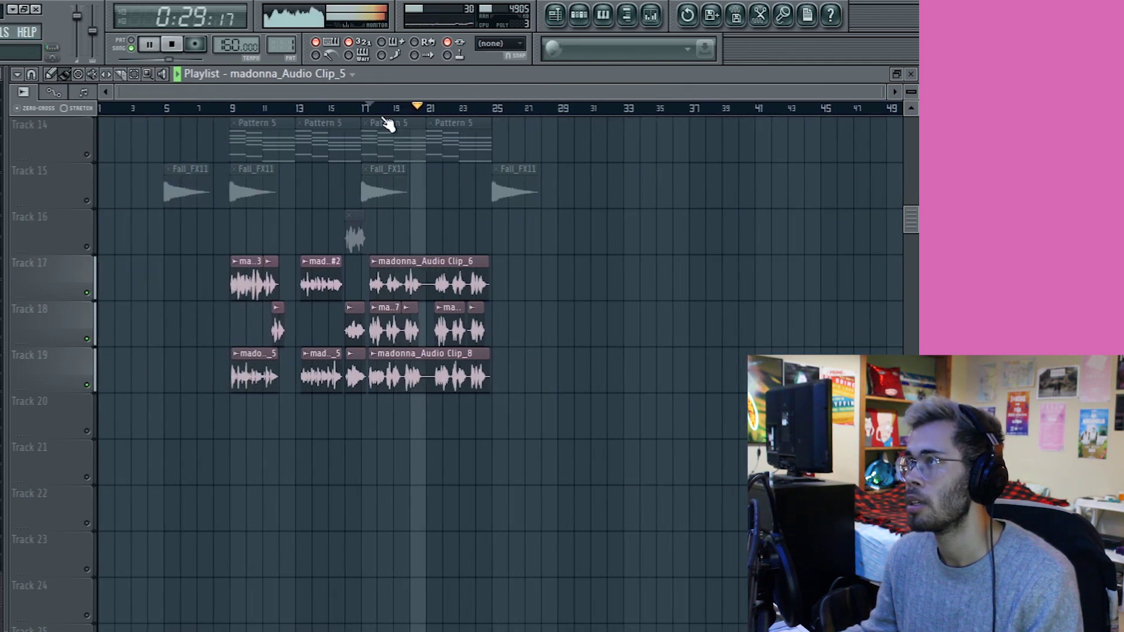
{"action": "key", "text": "space"}
- Go back to the beginning of the arrangement at Track 1 to show the instrument and drum tracks
{"action": "scroll", "coordinate": [186, 108], "scroll_direction": "up", "scroll_amount": 6}
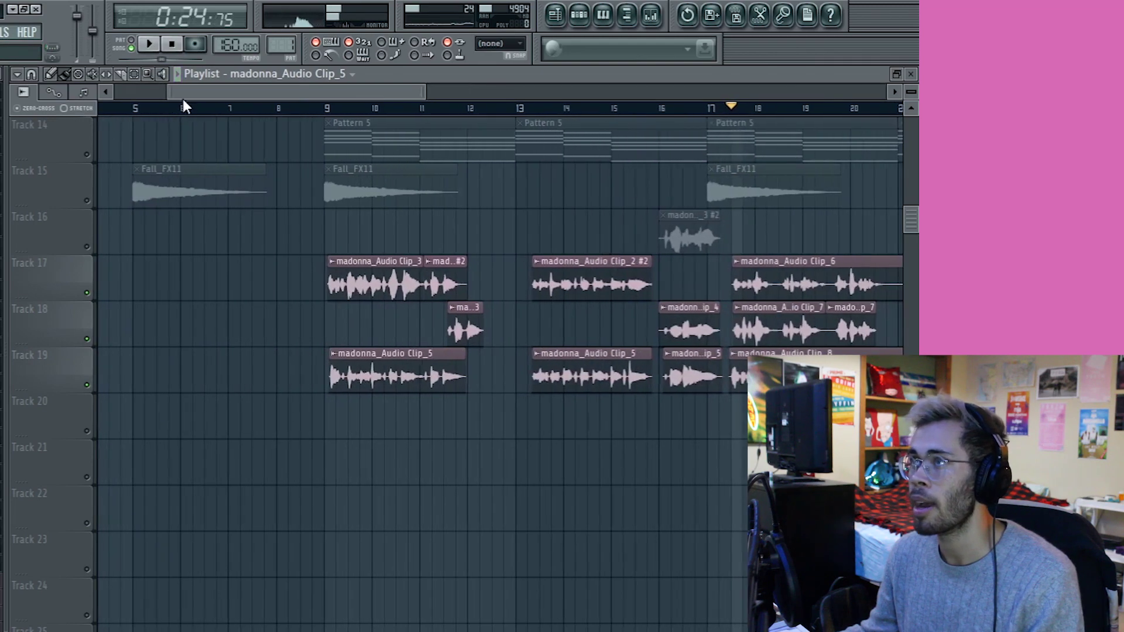
{"action": "scroll", "coordinate": [130, 196], "scroll_direction": "up", "scroll_amount": 4}
{"action": "scroll", "coordinate": [105, 193], "scroll_direction": "up", "scroll_amount": 6}
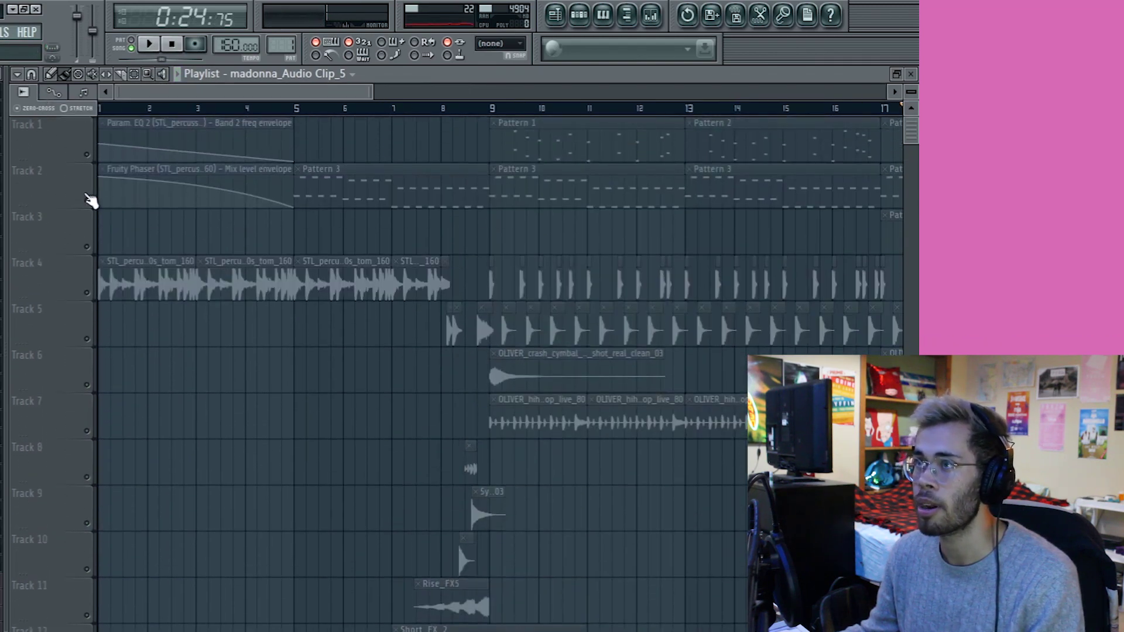